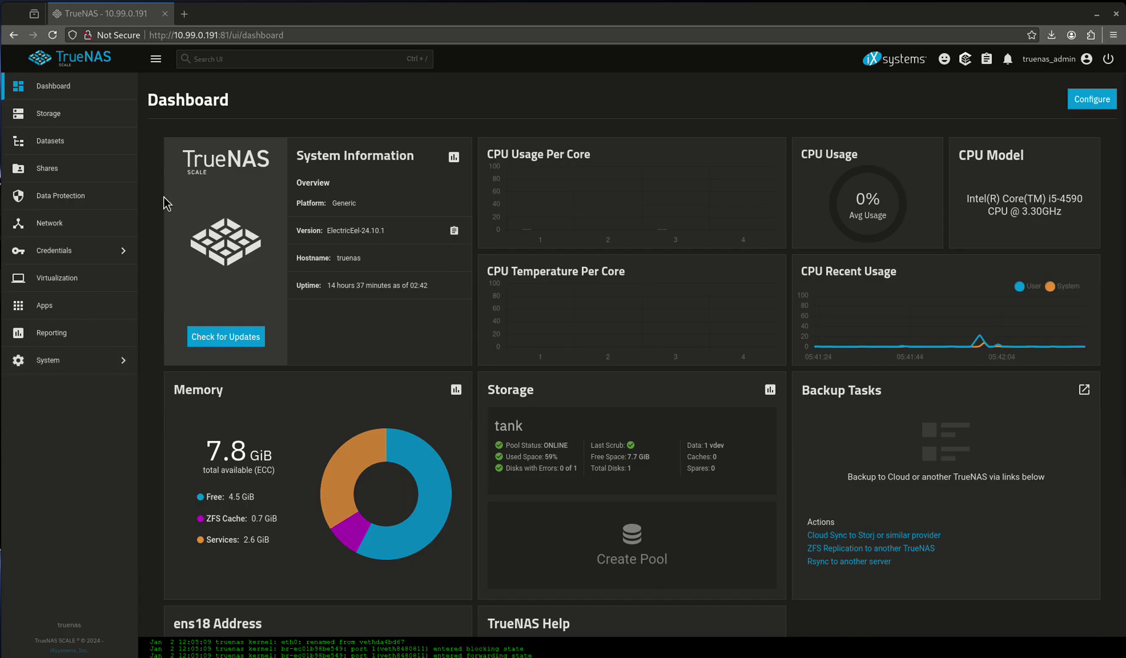
Show the tank/media dataset's details from Storage > Datasets
click(60, 116)
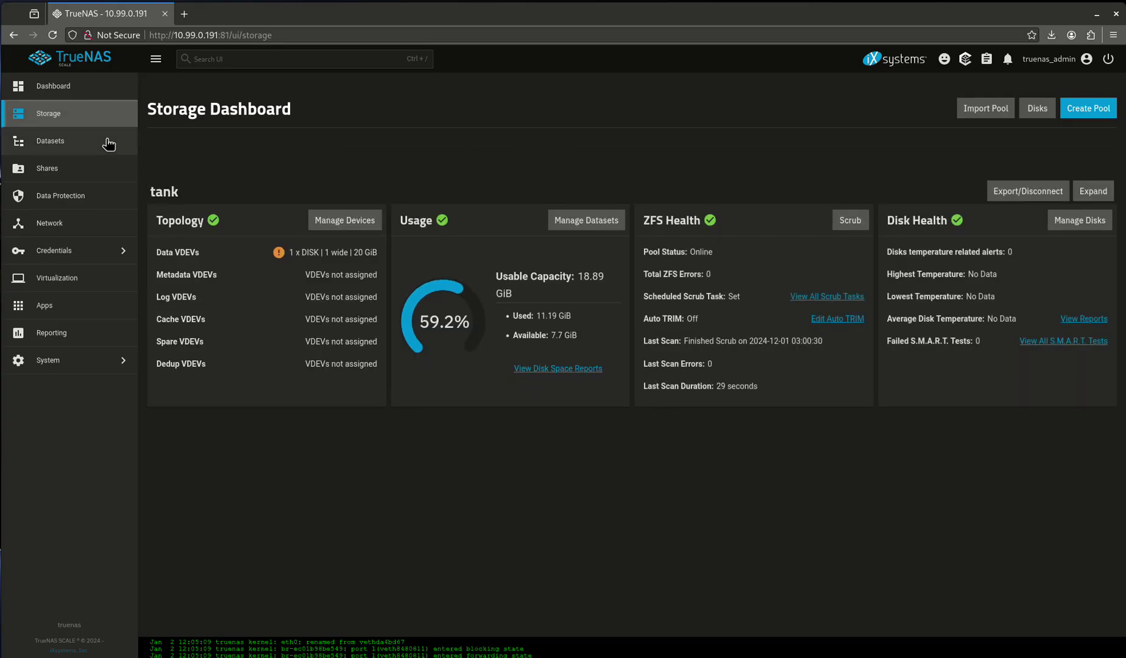
click(107, 142)
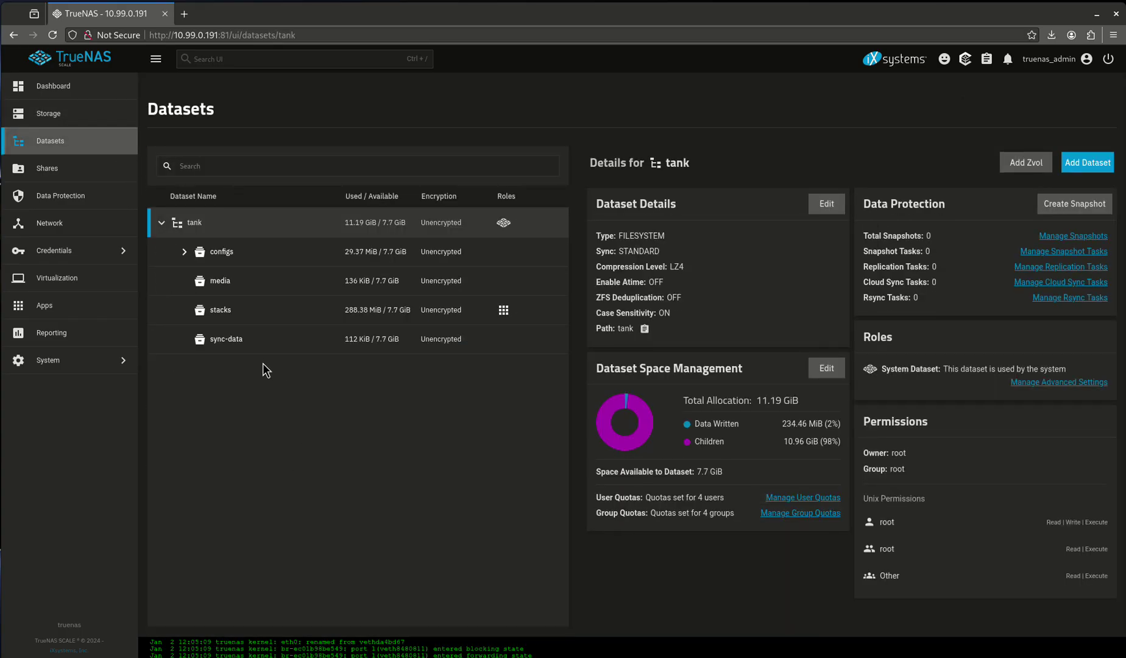
click(218, 280)
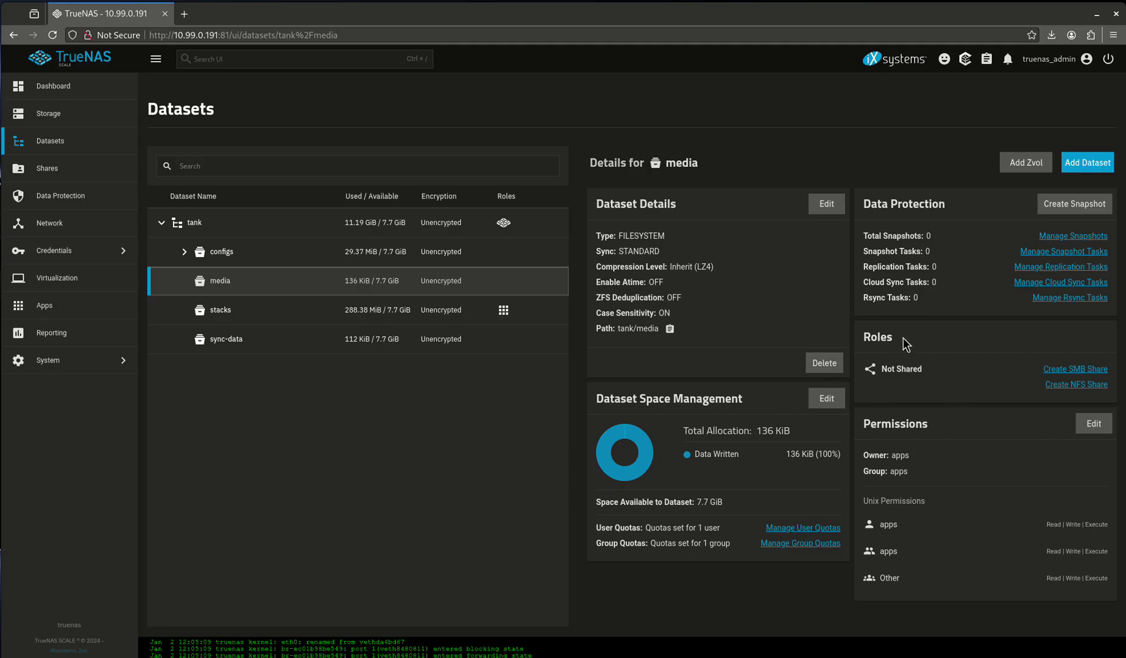
Start an NFS share for media and read the allowed hosts and networks help
click(1052, 384)
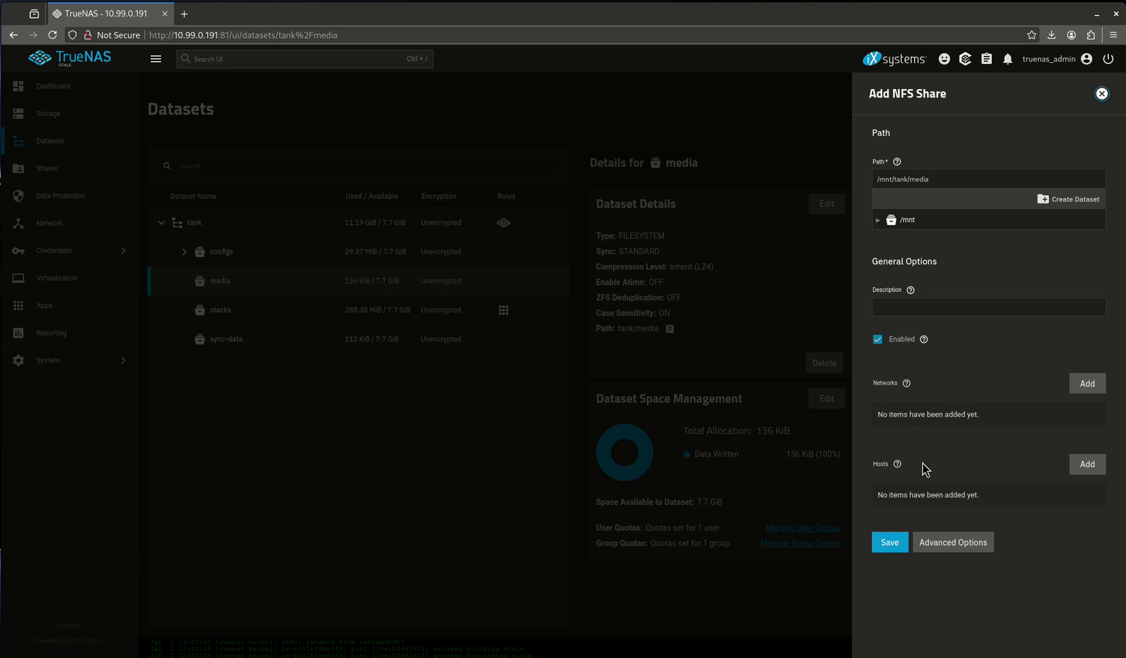
click(897, 464)
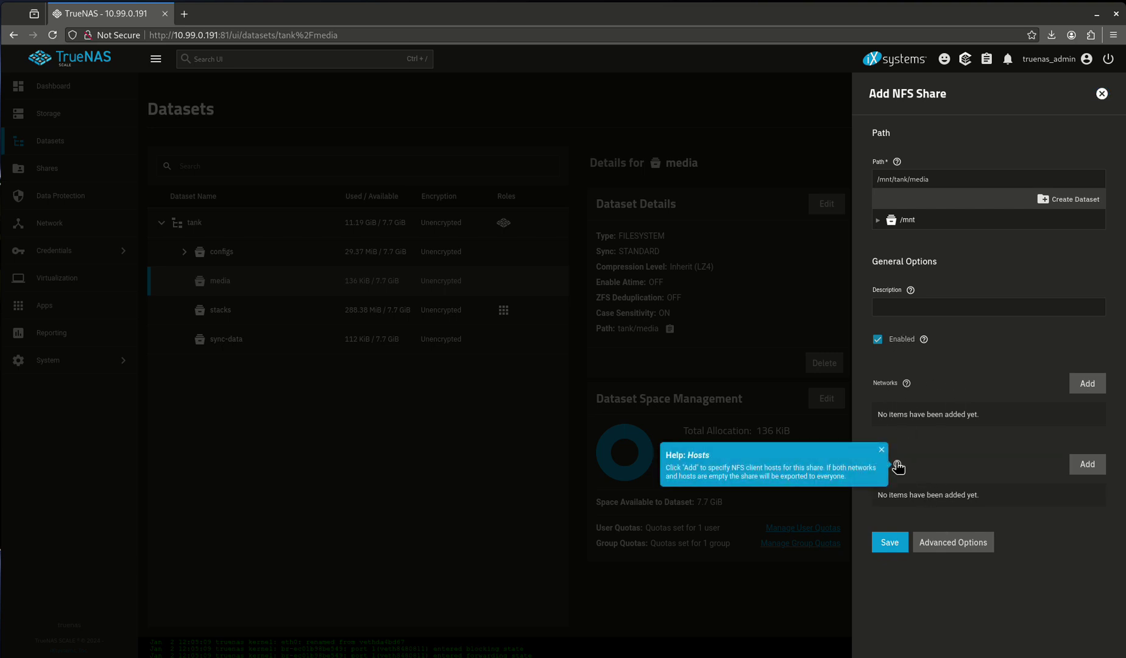
click(897, 465)
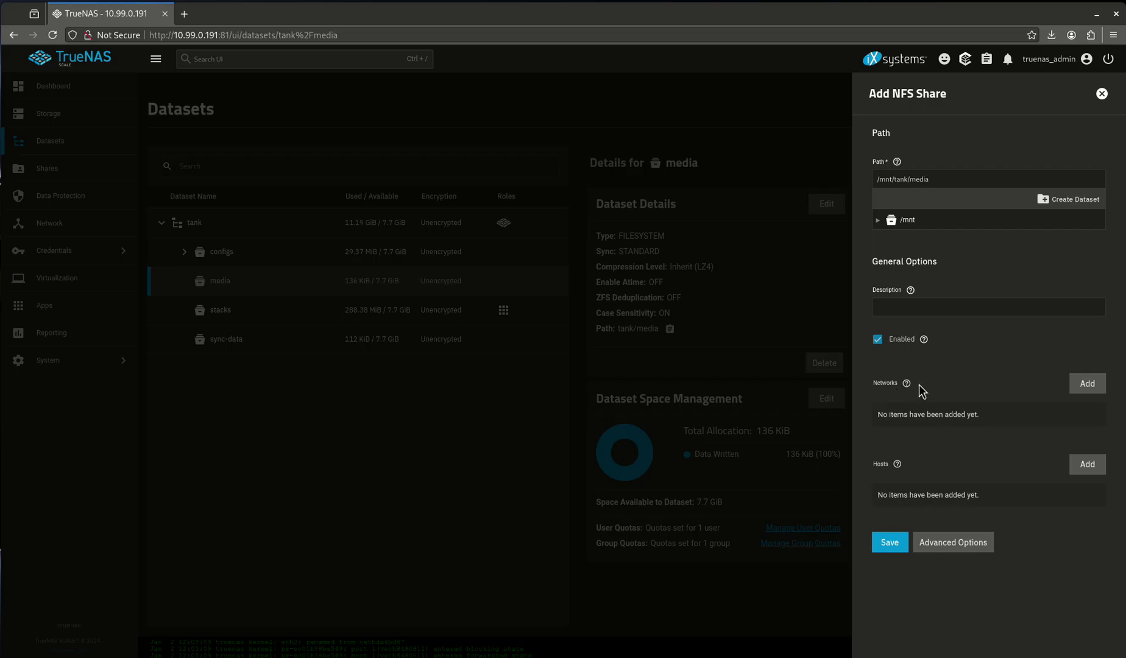
click(905, 385)
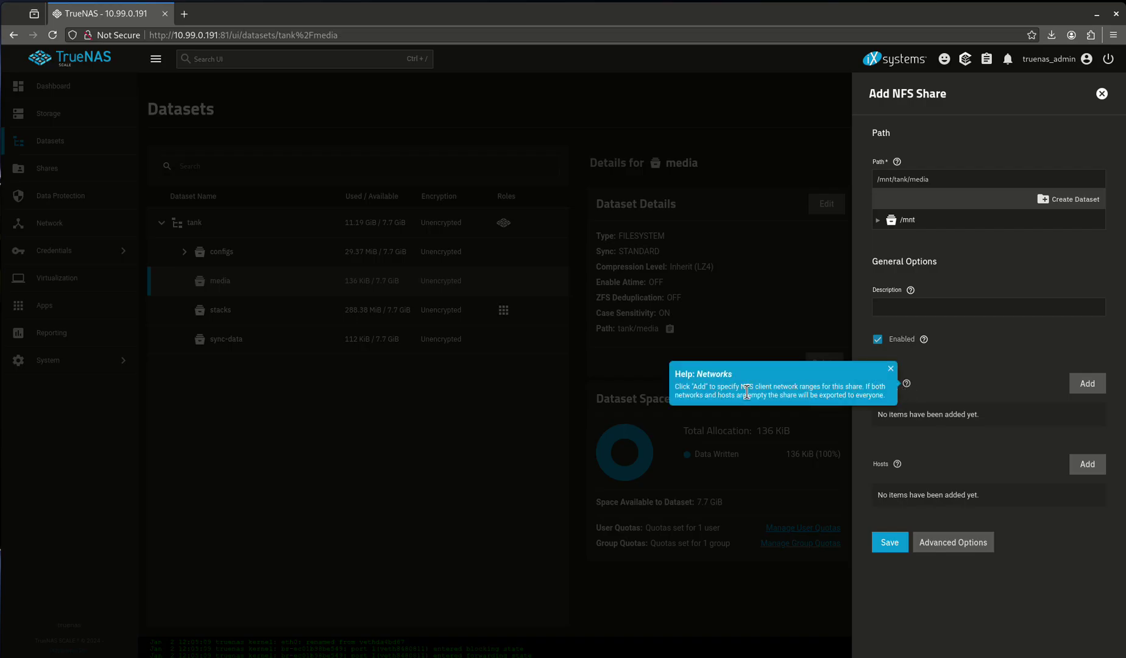
click(965, 397)
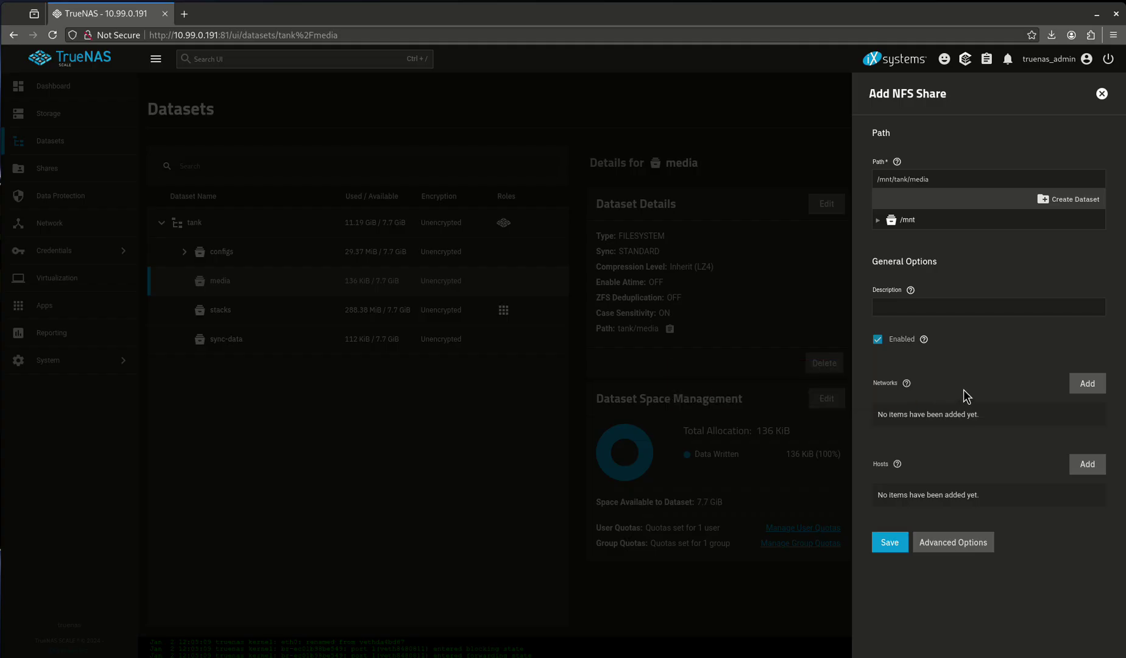
Add a 10.99.0.0/24 network restriction, then delete it so the share is unrestricted
click(1084, 381)
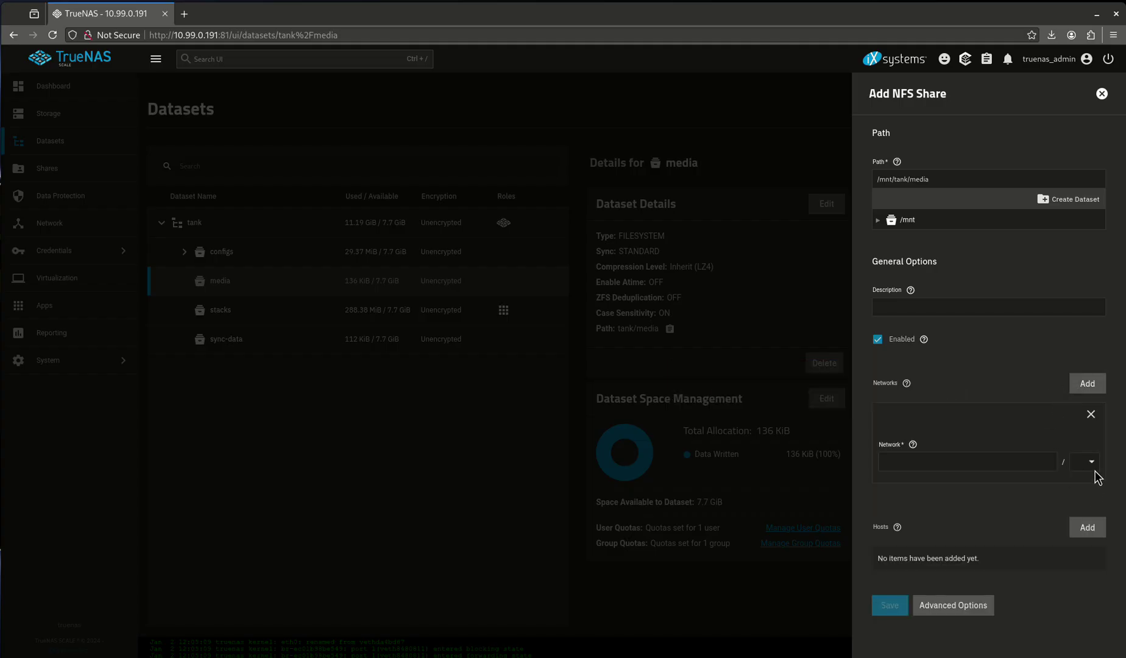
click(1092, 465)
click(1083, 374)
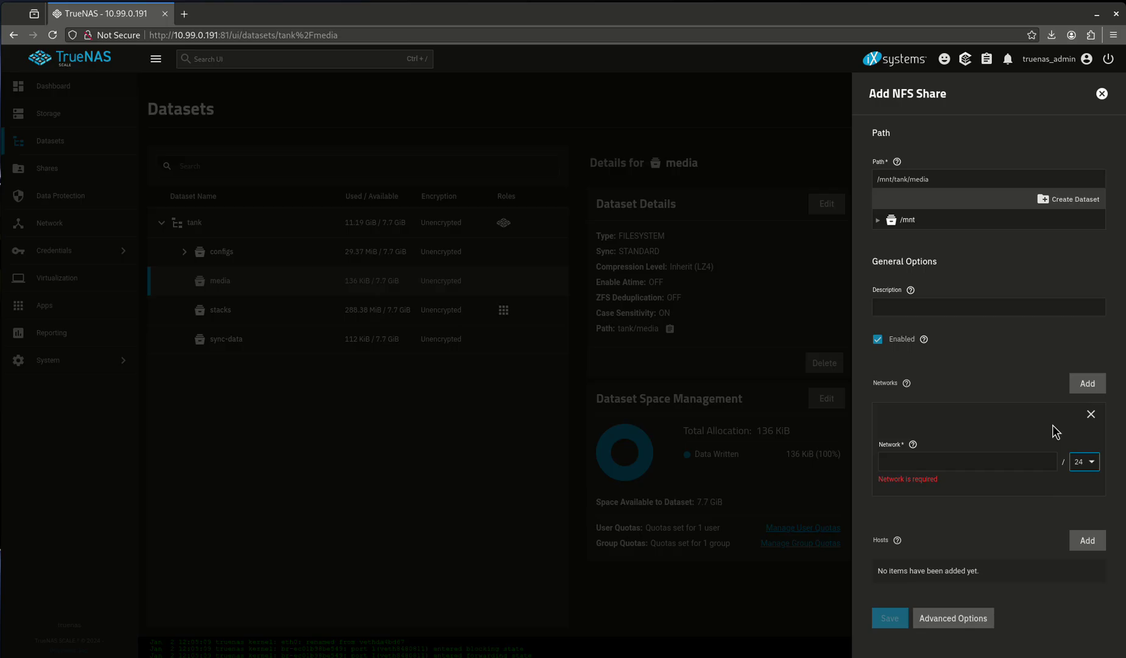
click(992, 461)
text(10.99.)
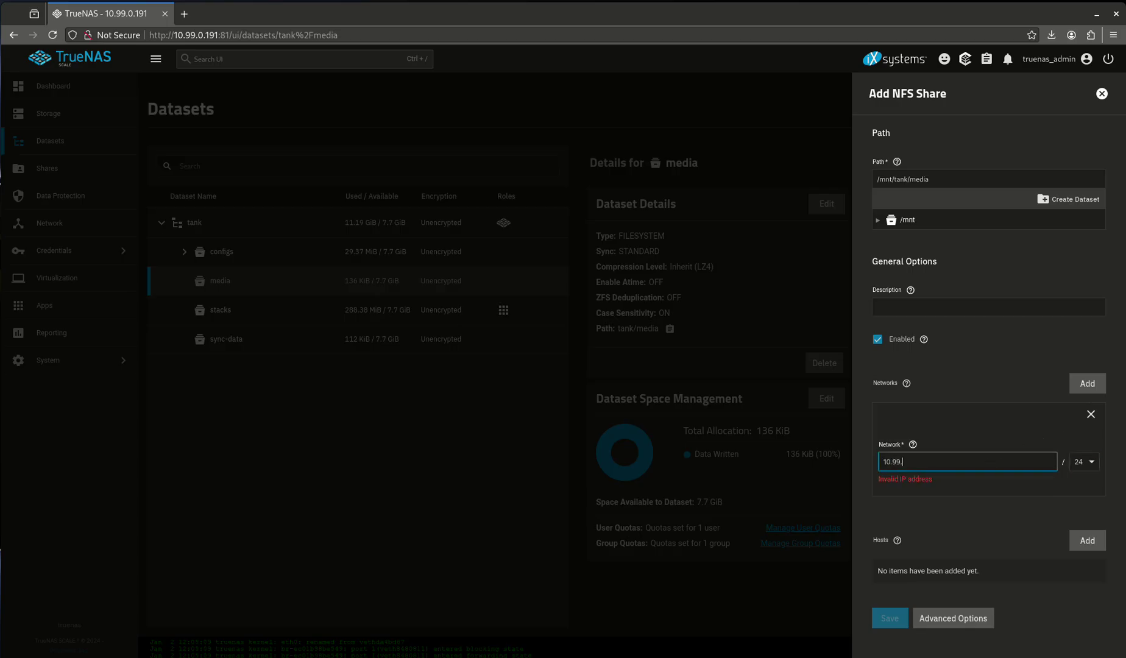
text(0.0)
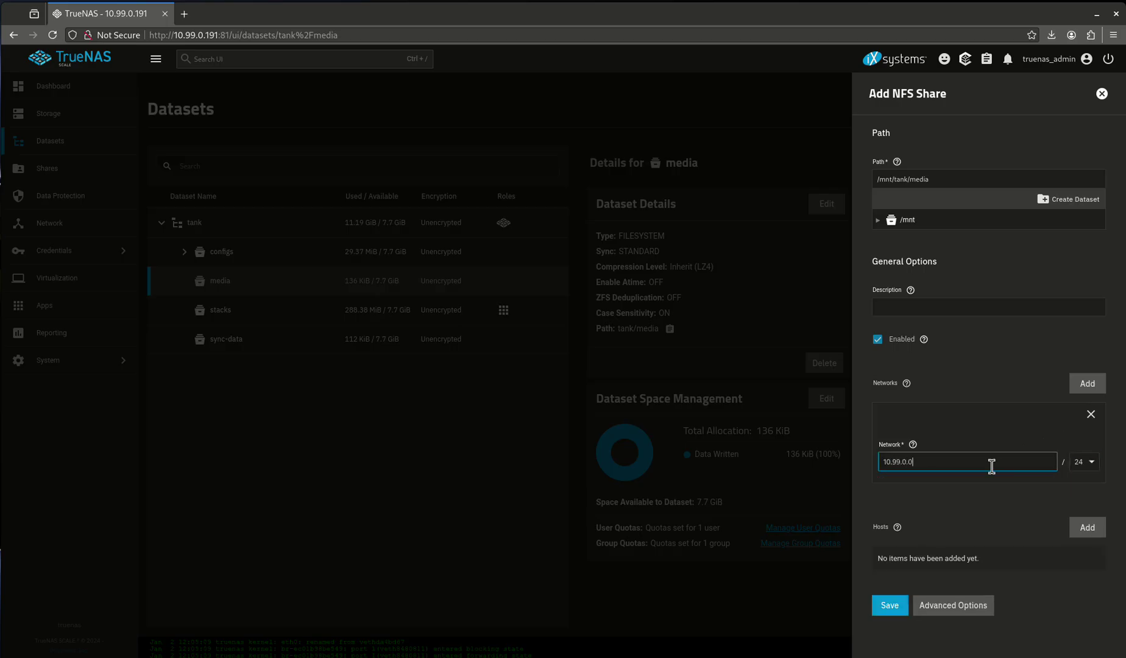
drag(881, 462, 893, 462)
drag(881, 462, 920, 456)
click(1091, 414)
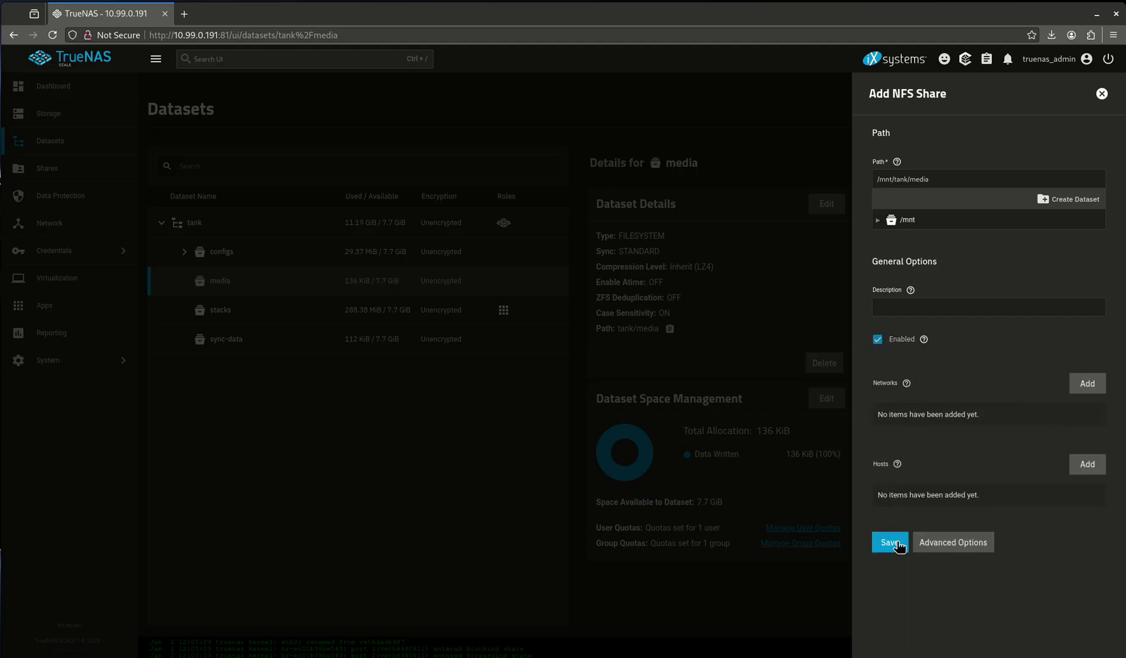
Save the /mnt/tank/media NFS share and bring the Fedora terminal over the page
click(892, 542)
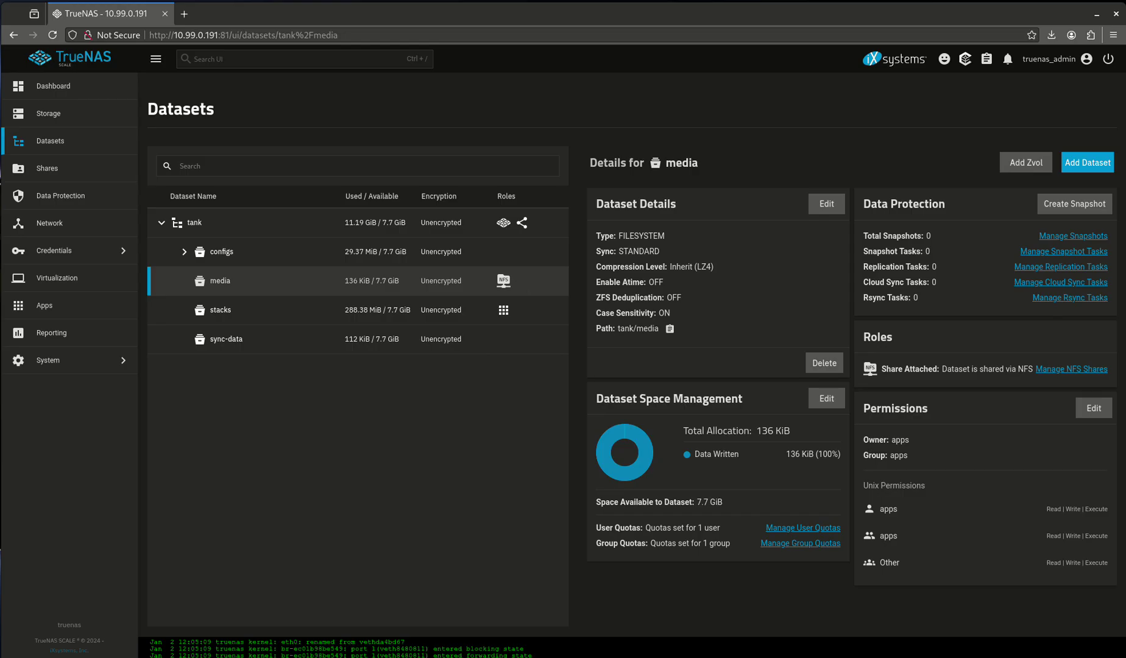
drag(0, 132, 646, 216)
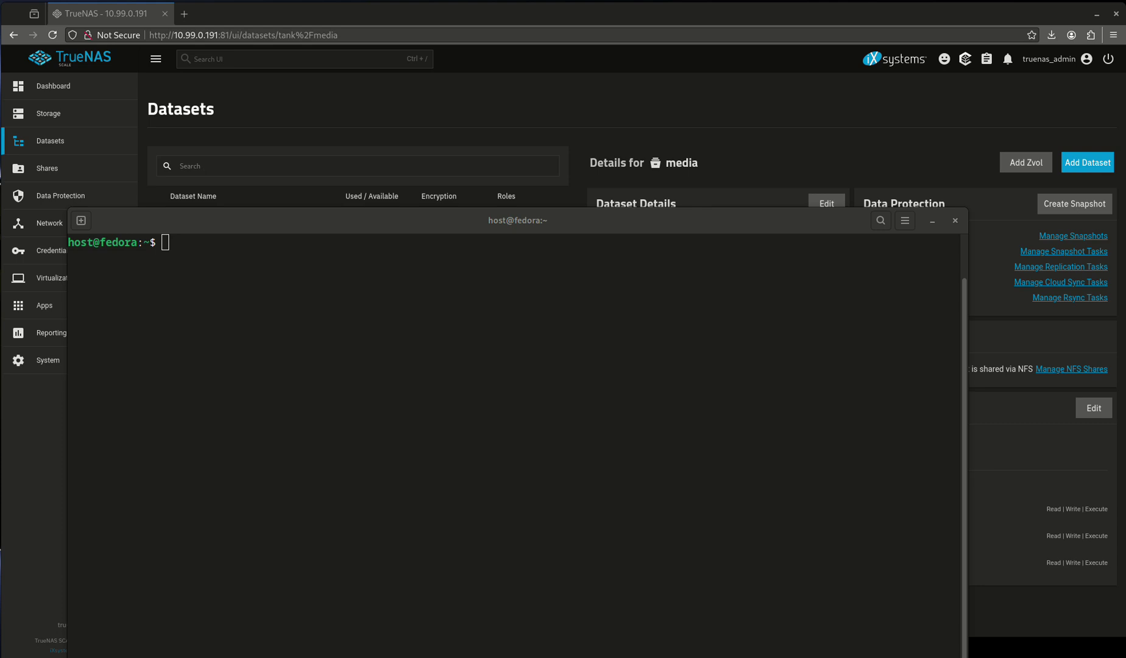
Try 'sudo apt install nfs-common' on Fedora, which fails with 'apt: command not found'
click(251, 348)
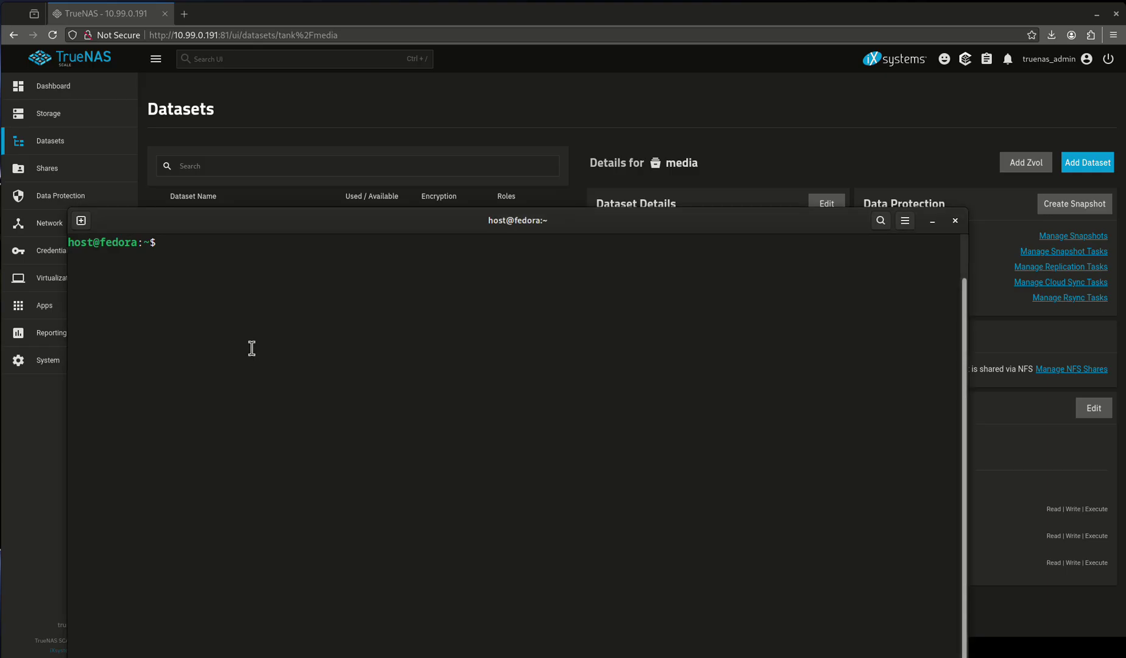
text(sudo apt install nfs-common)
key(Return)
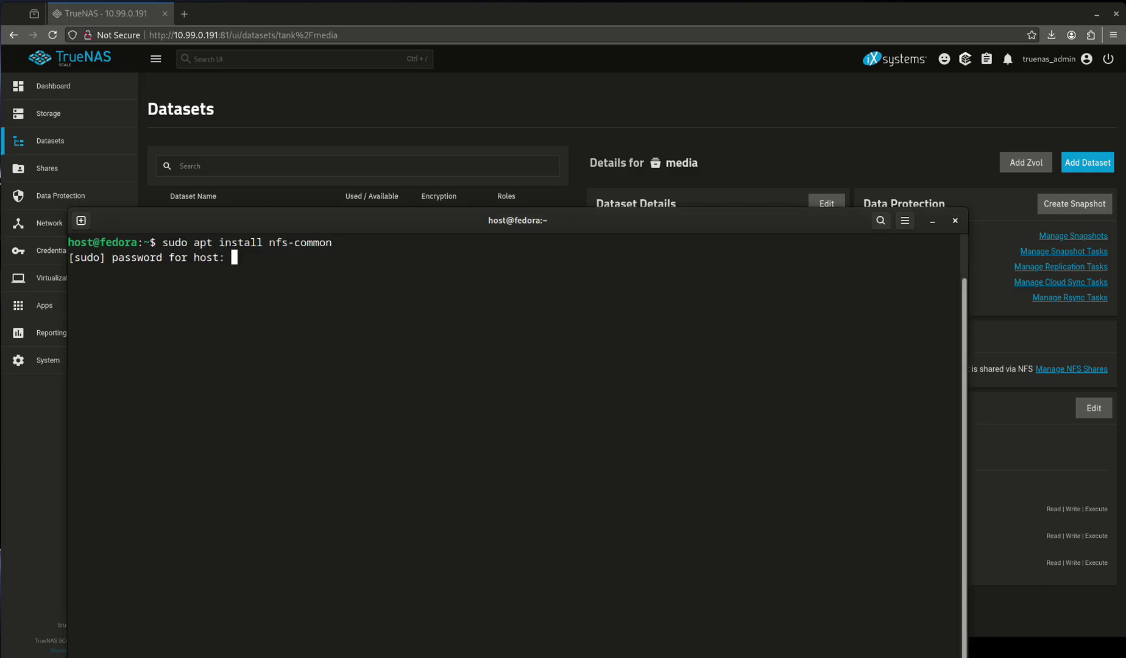
key(Return)
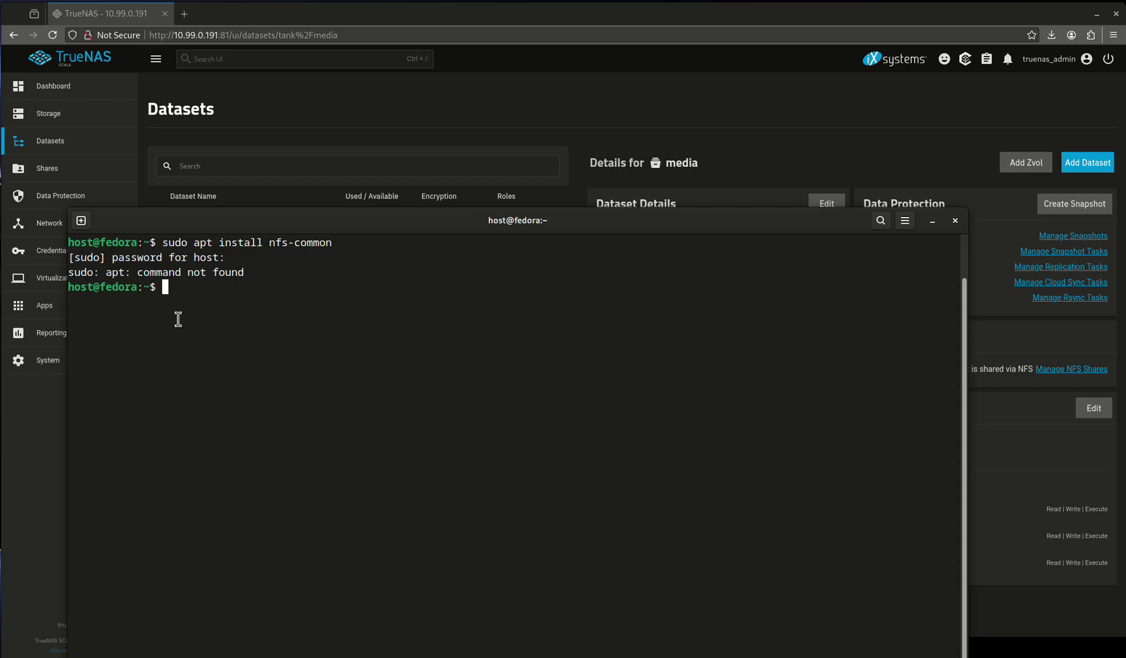
Type 'sudo mount -t nfs 10.99.0.191:/mnt/tank/media' at the prompt without running it
text(sudo mount -t nfs)
text(10.99.0.191)
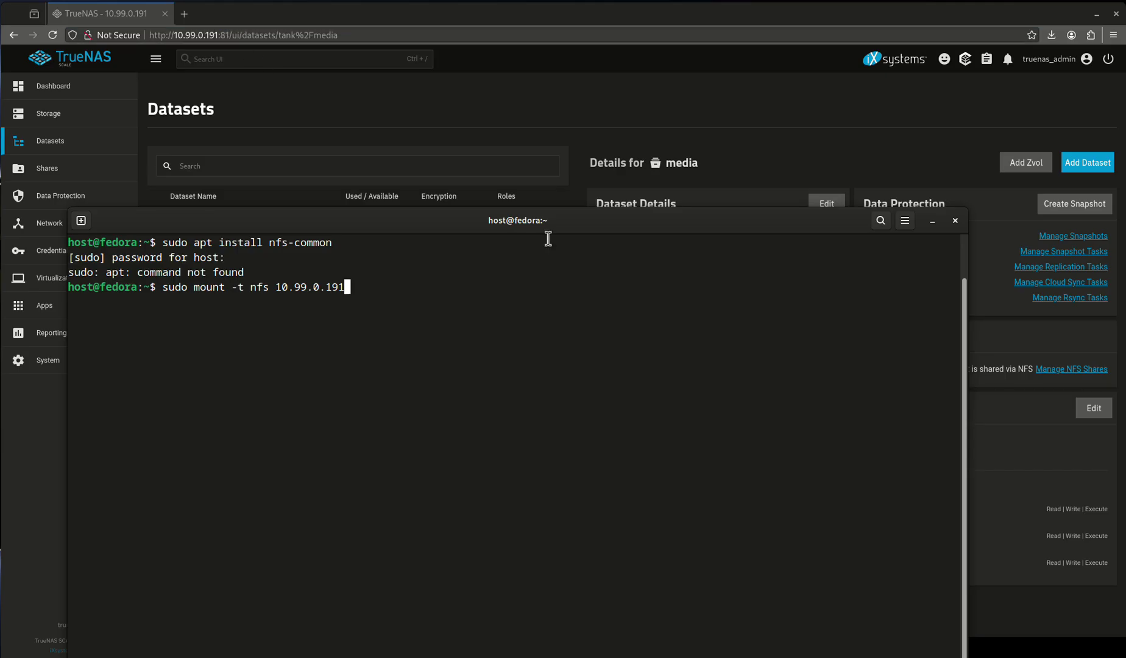
text(:/mnt/tank/media)
click(700, 106)
Confirm the NFS share on the Shares page, then mount it at /mnt on Fedora
click(114, 169)
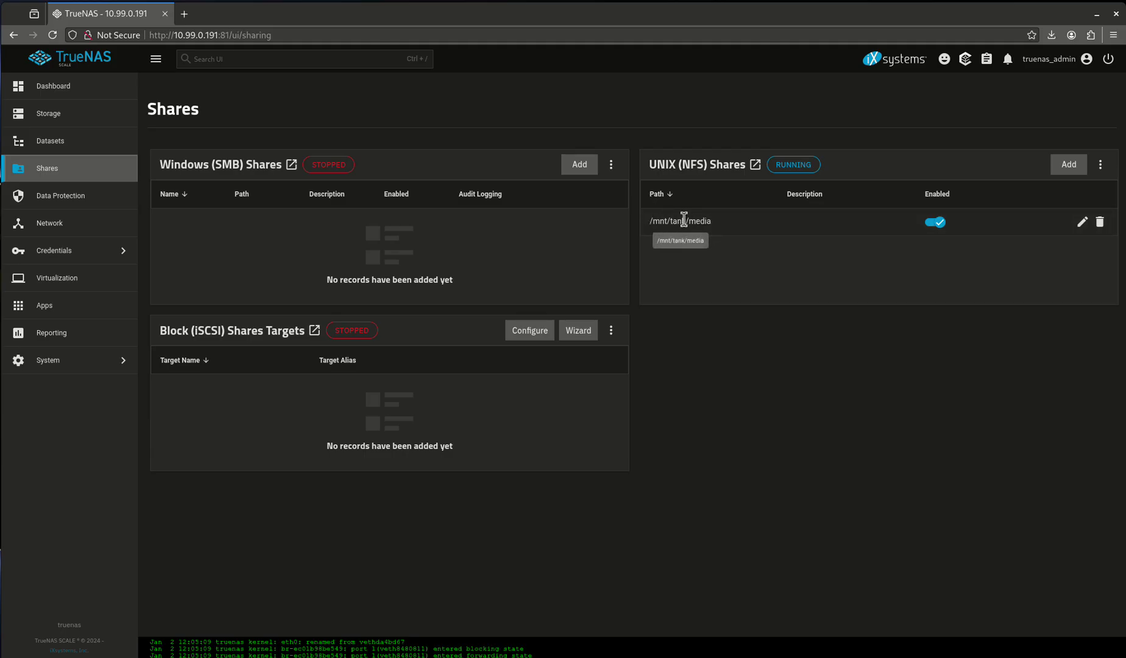
key(alt+Tab)
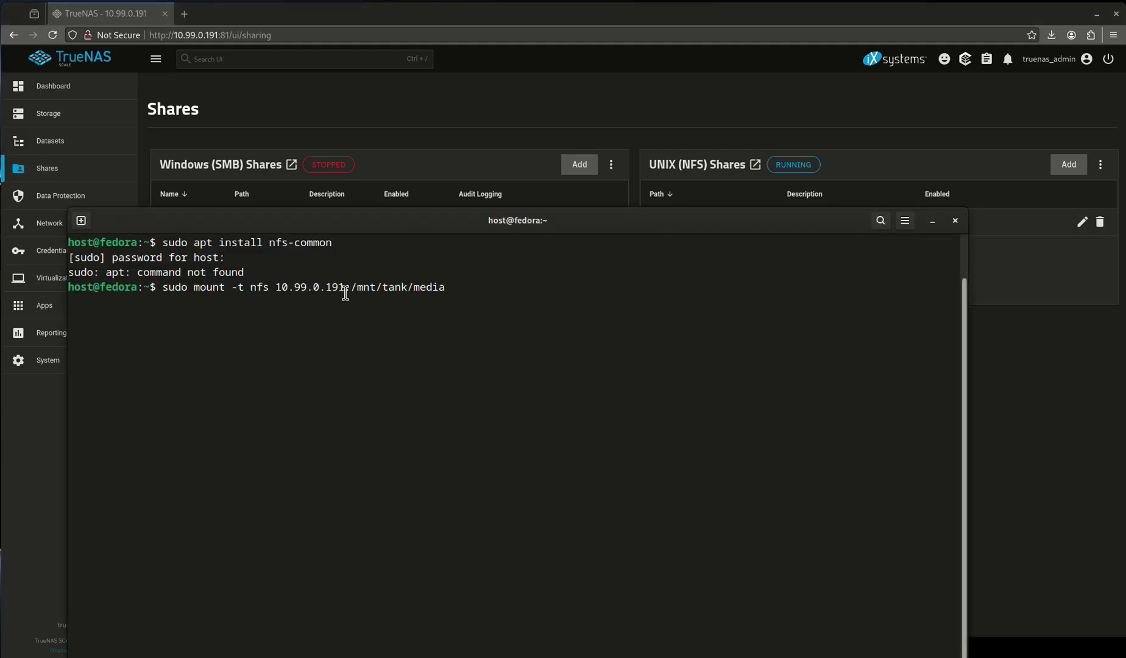
drag(277, 287, 429, 297)
click(435, 289)
text(/mnt)
key(Return)
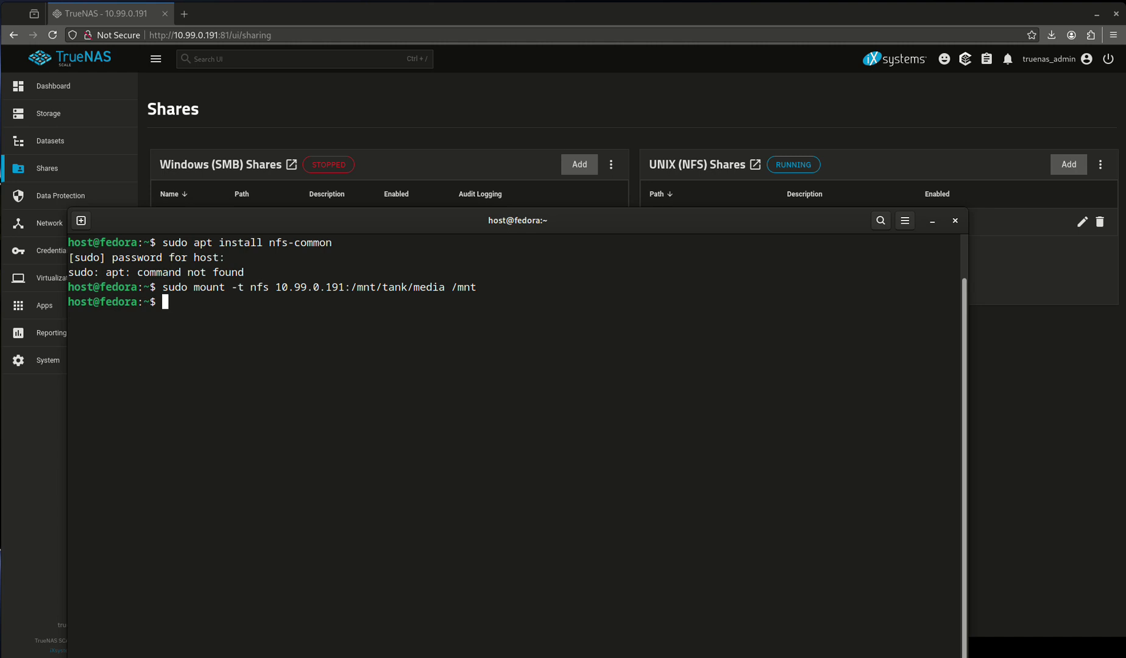
List /mnt in detail and inspect backups' permissions and group 568
text(cd /mnt/)
key(Return)
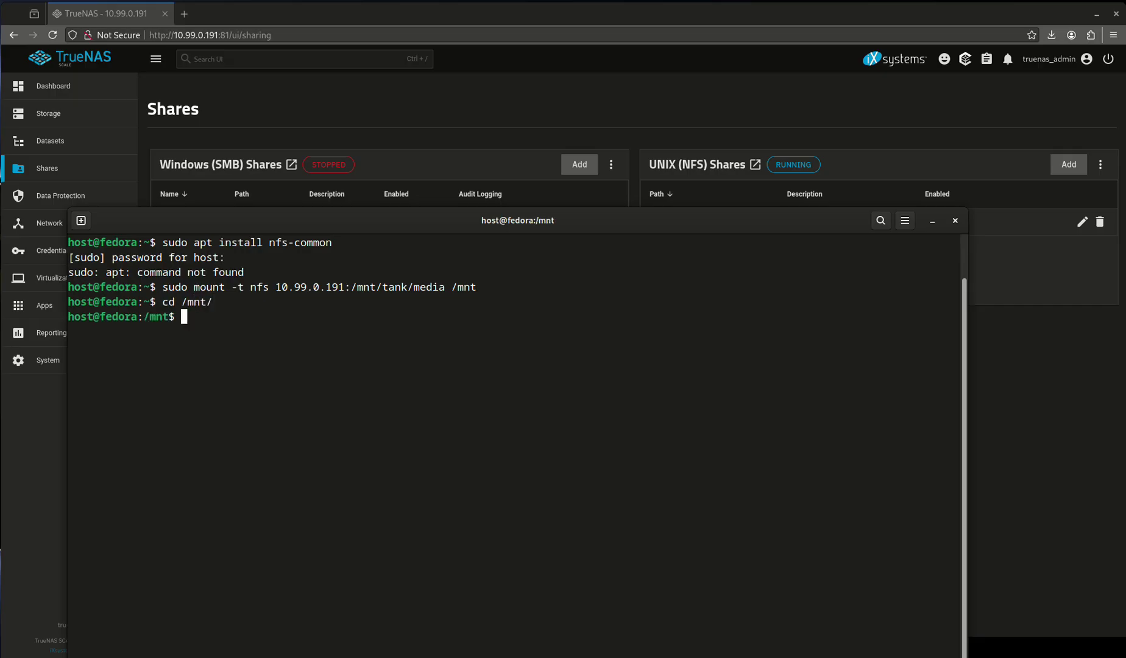
text(ls -l)
key(Return)
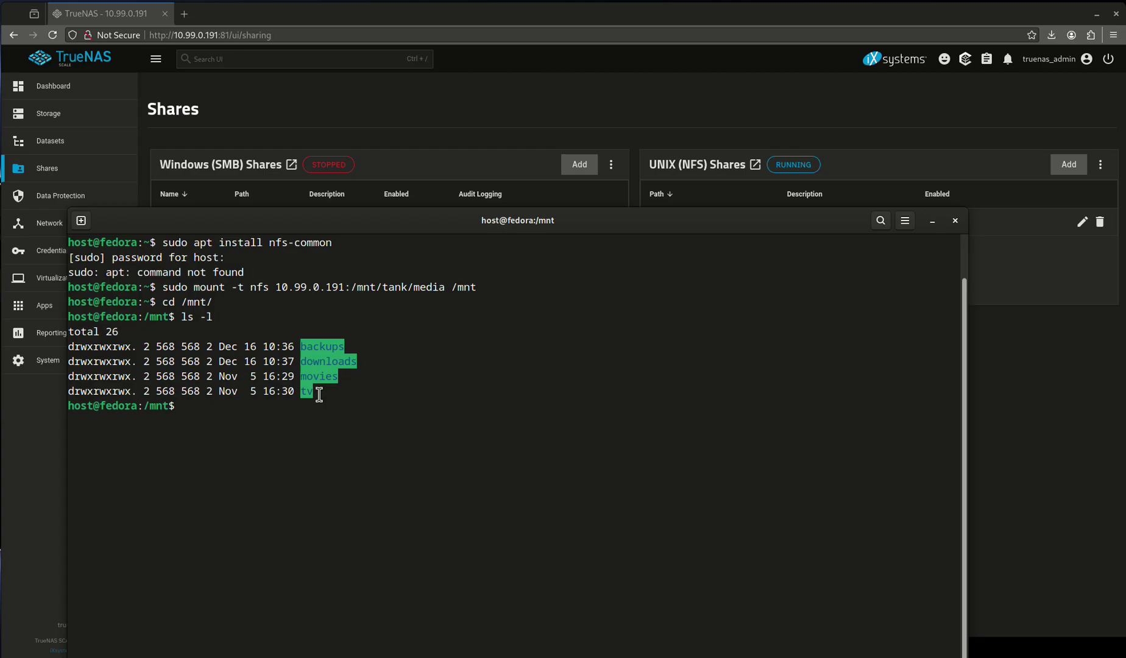
drag(68, 346, 126, 348)
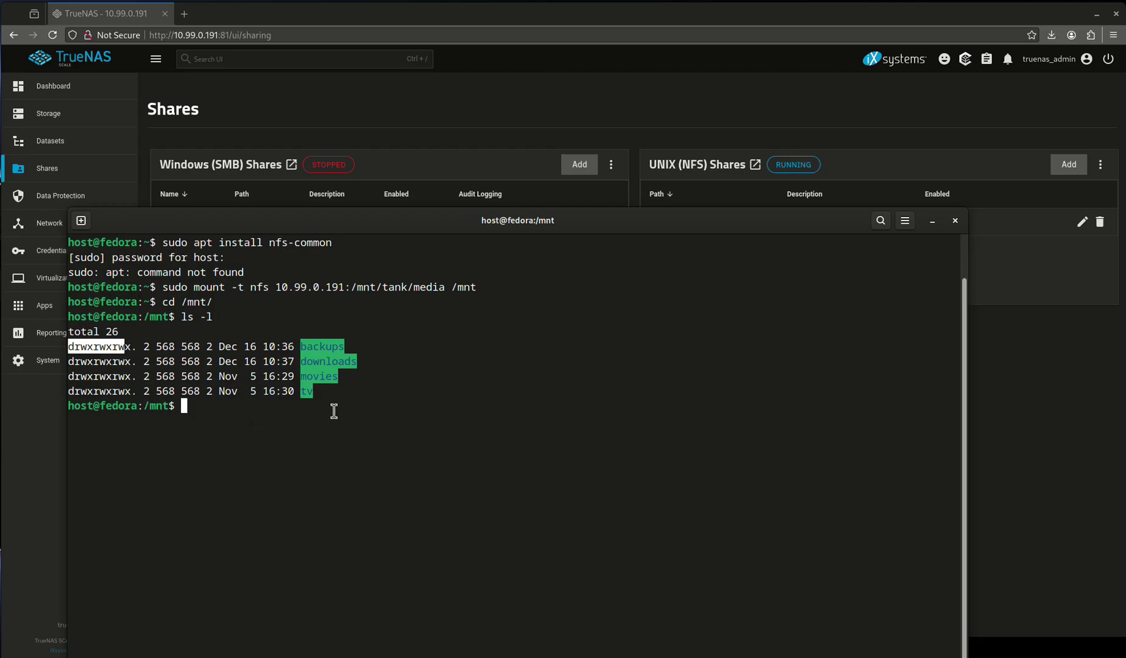
click(170, 351)
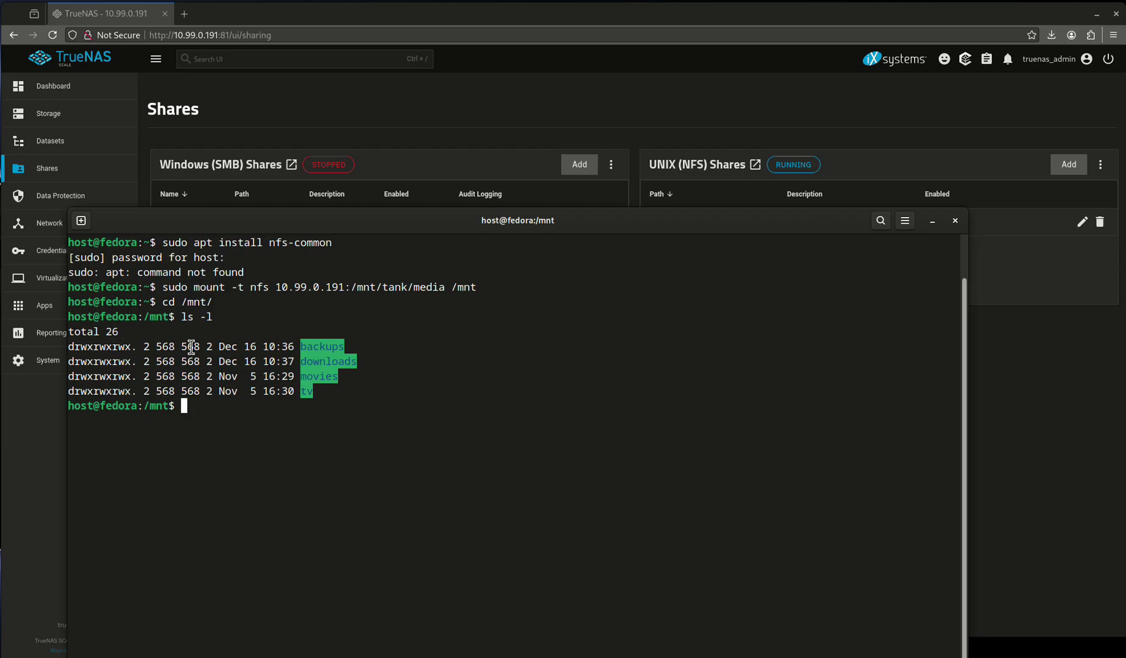
double_click(188, 346)
click(159, 363)
Confirm whoami reports host and begin typing 'touch newfile.txt'
text(whoami)
key(Return)
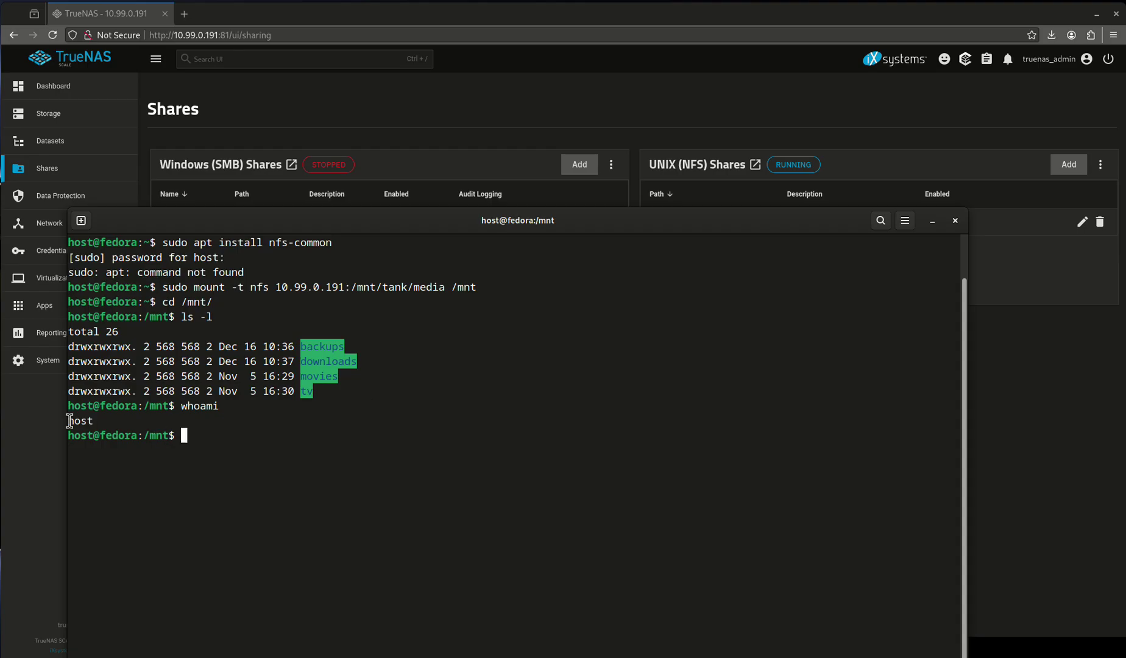
double_click(81, 425)
click(108, 448)
drag(89, 352, 137, 352)
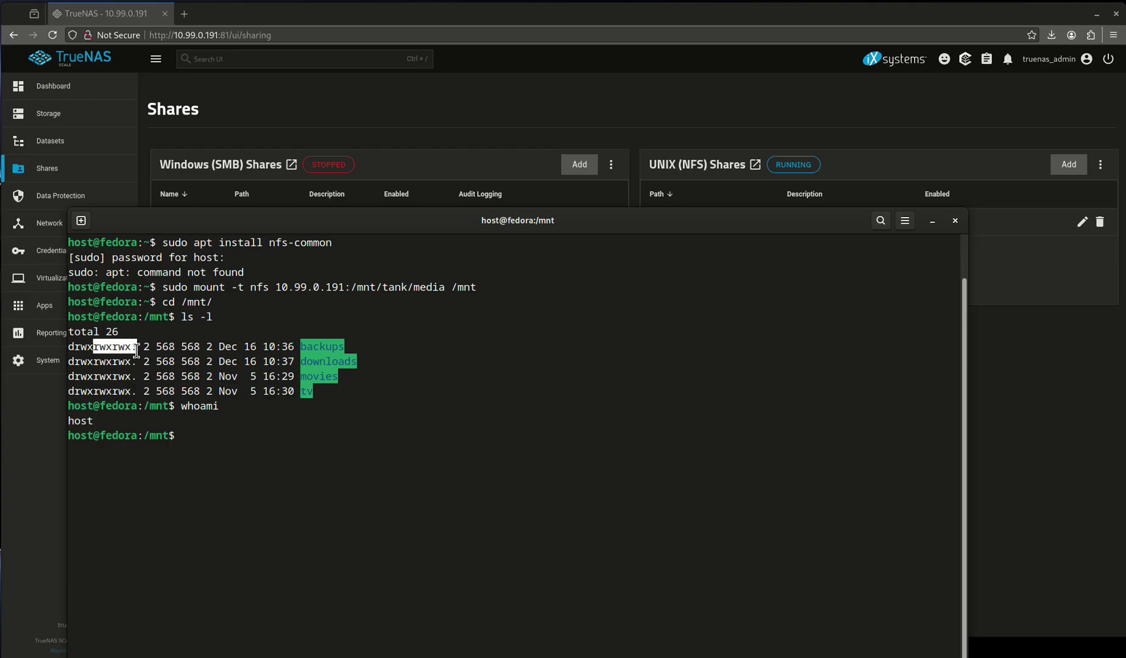
click(137, 352)
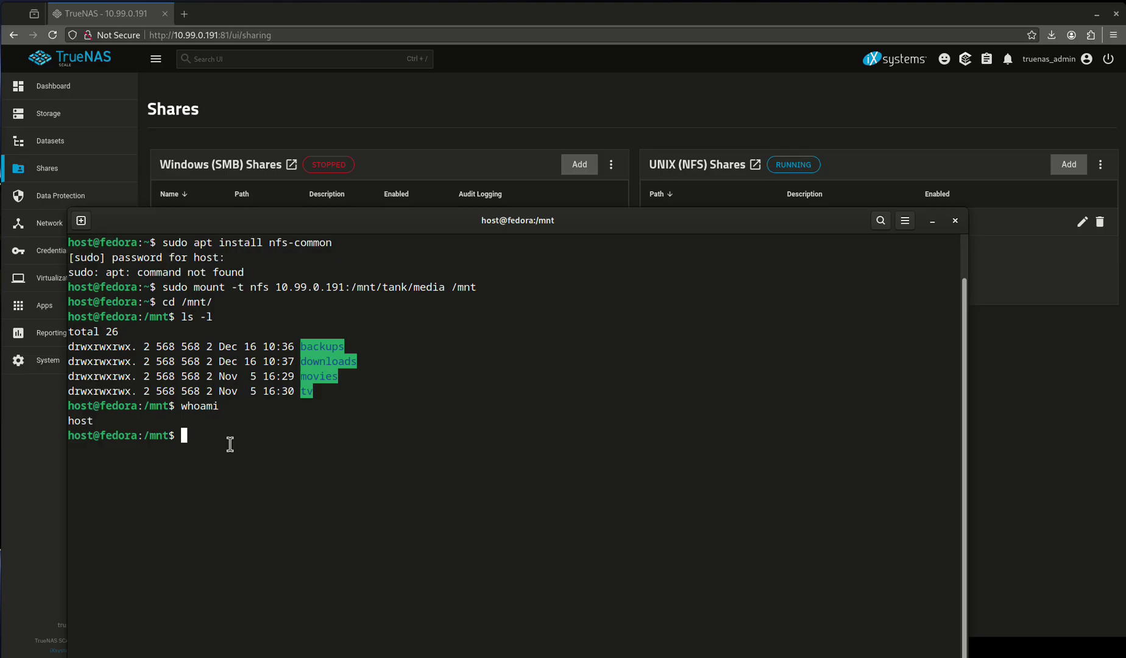
text(touch newfile.)
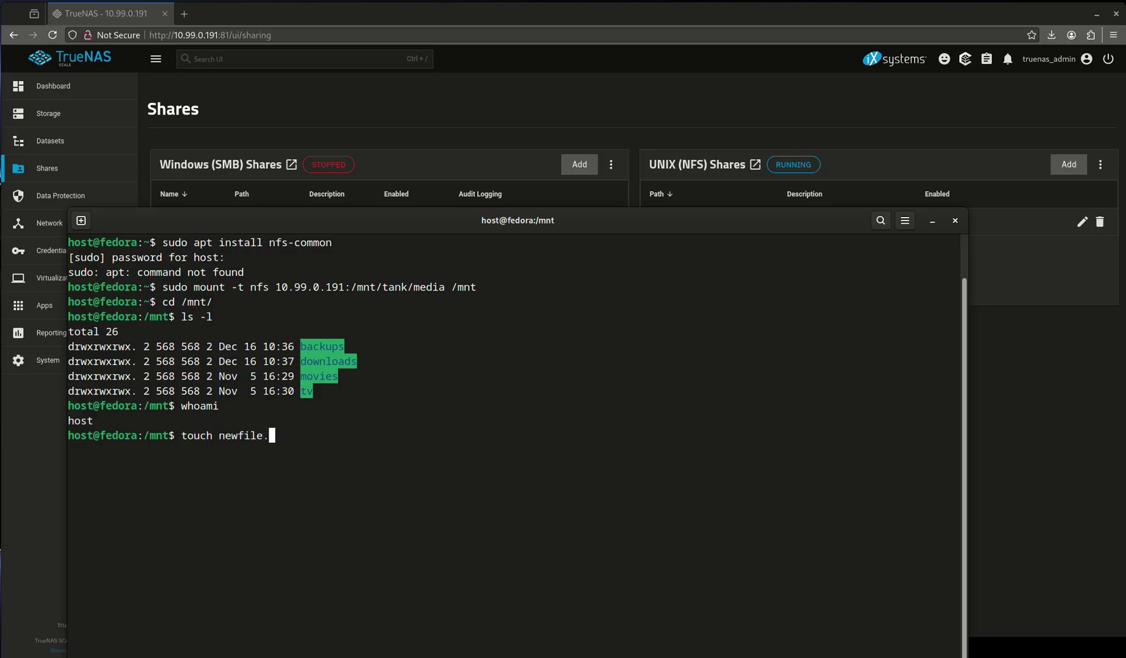
text(txt)
Create newfile.txt on the share and verify it's owned by host with group 568
key(Return)
text(ls -l)
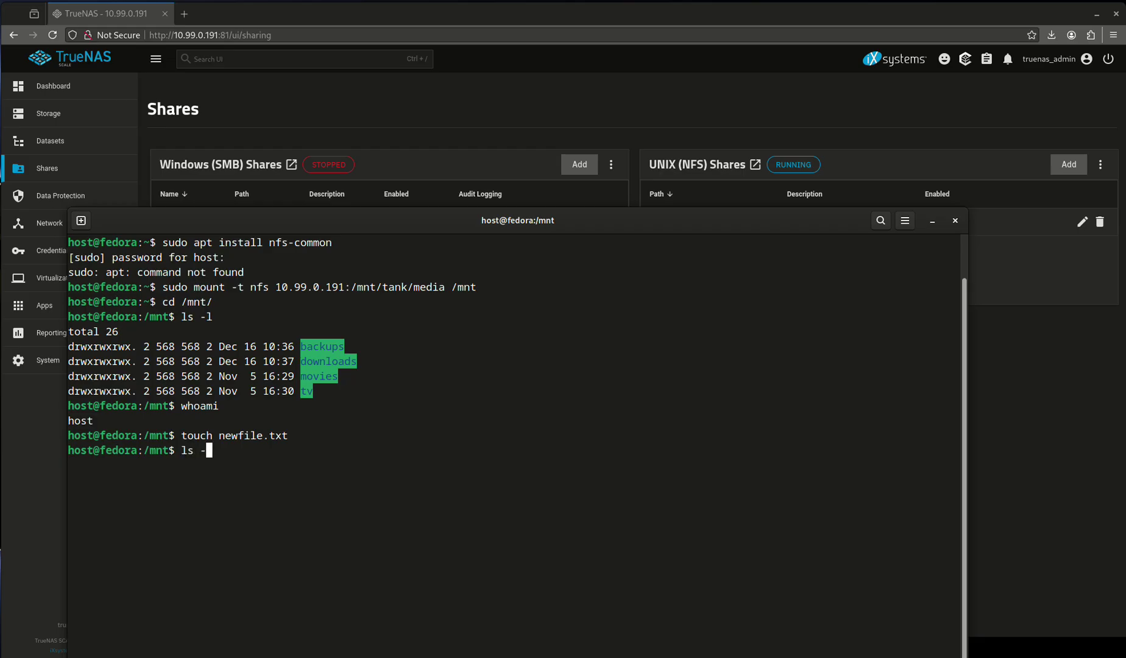
key(Return)
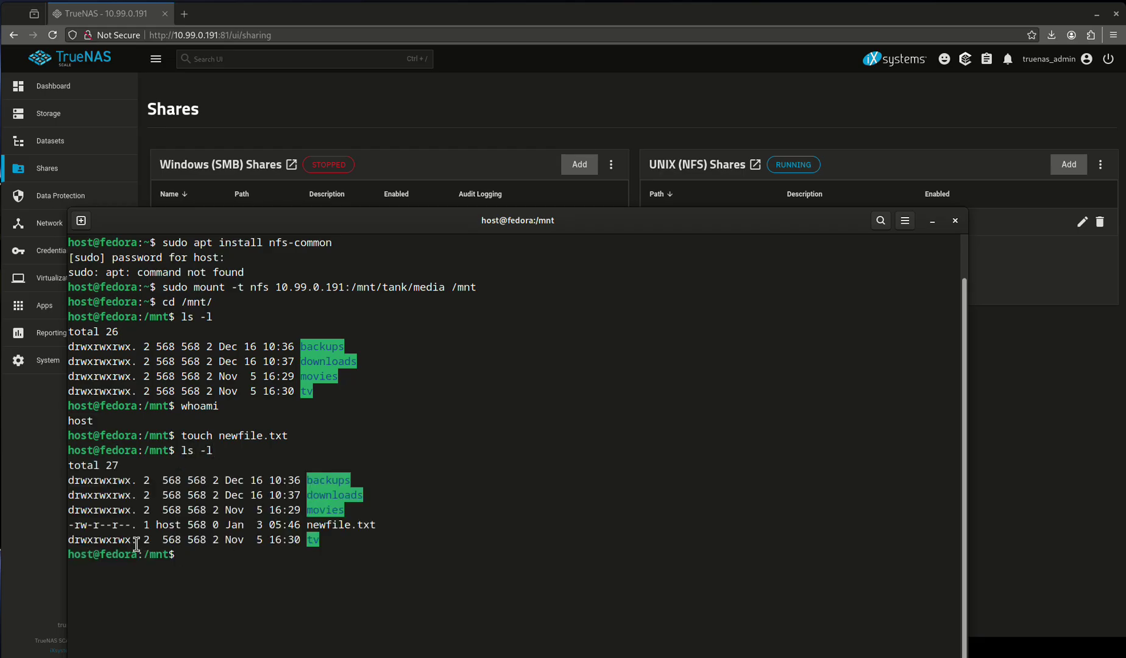
double_click(171, 531)
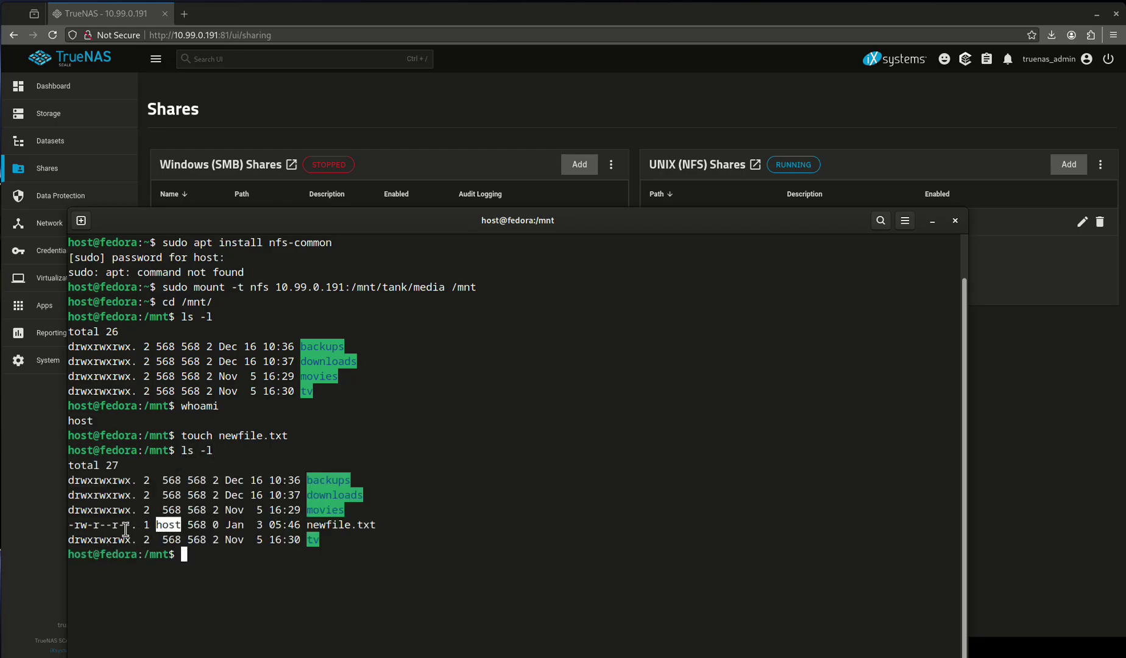
click(81, 526)
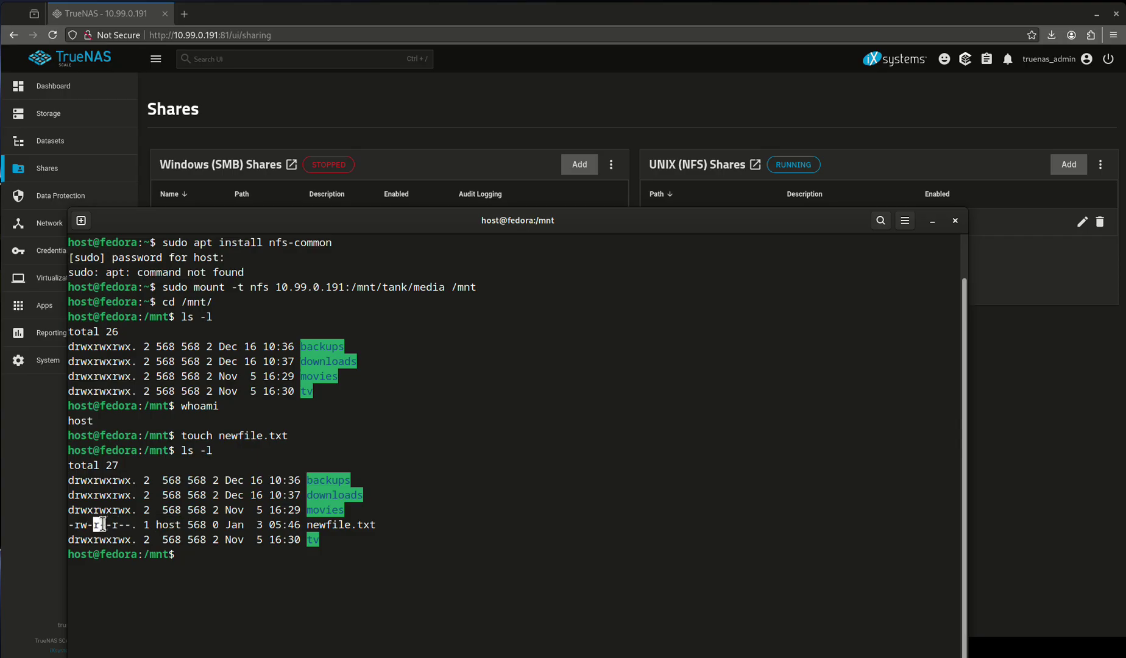
drag(112, 525, 121, 524)
click(121, 523)
double_click(201, 529)
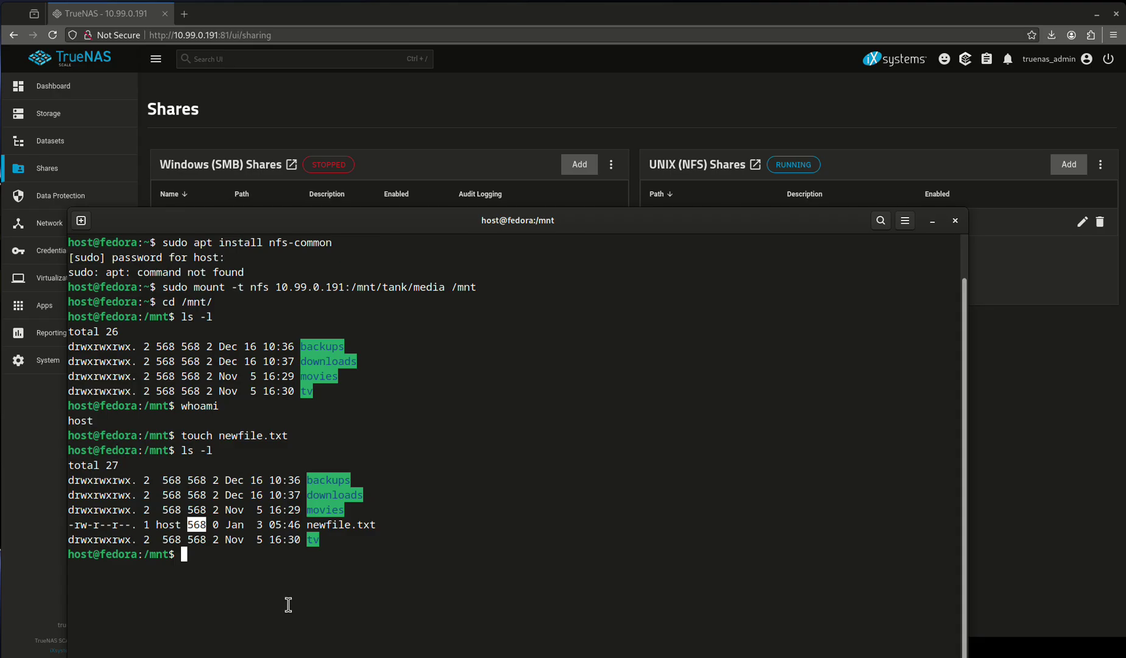
double_click(168, 525)
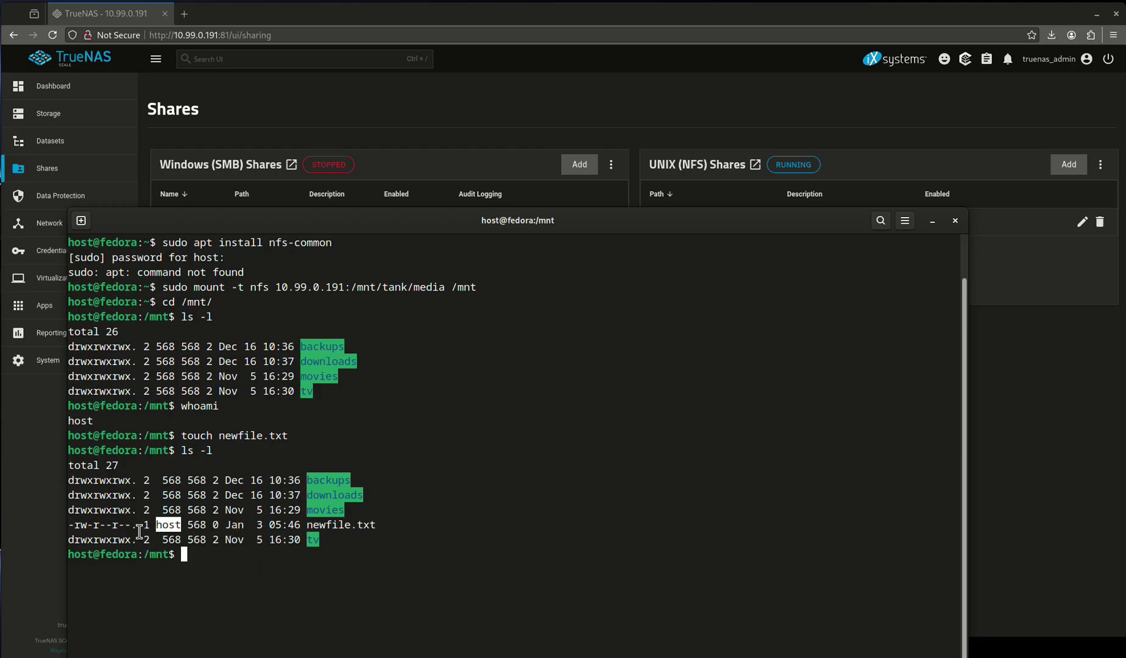
click(1013, 417)
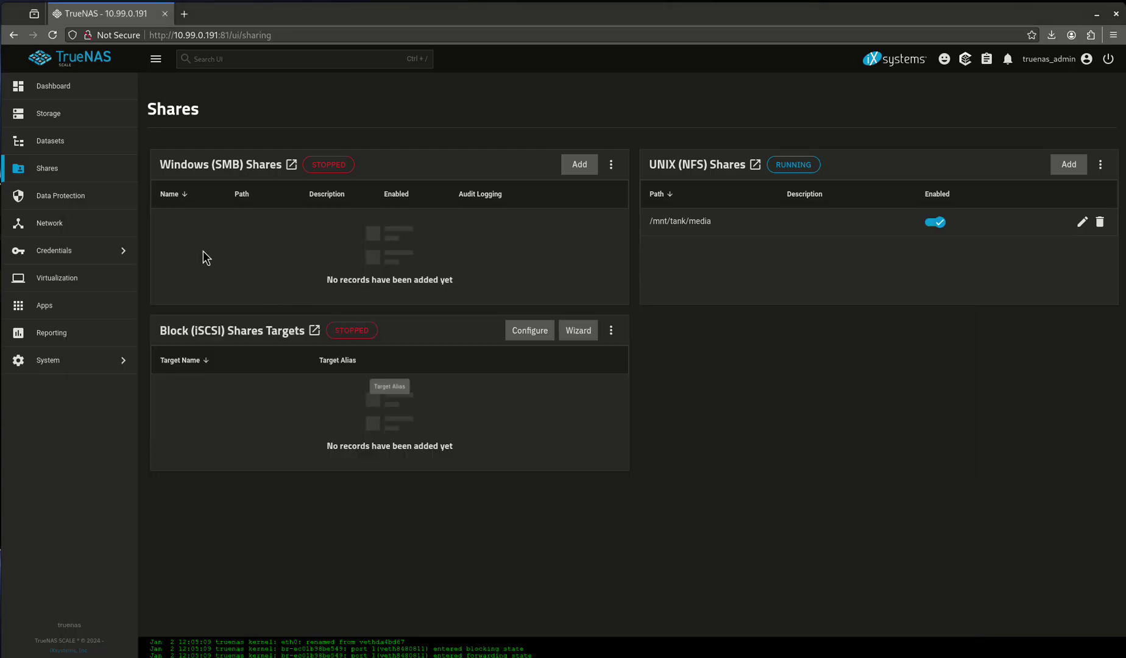
Begin adding user 'host' with password disabled and UID 1000
click(83, 249)
click(203, 91)
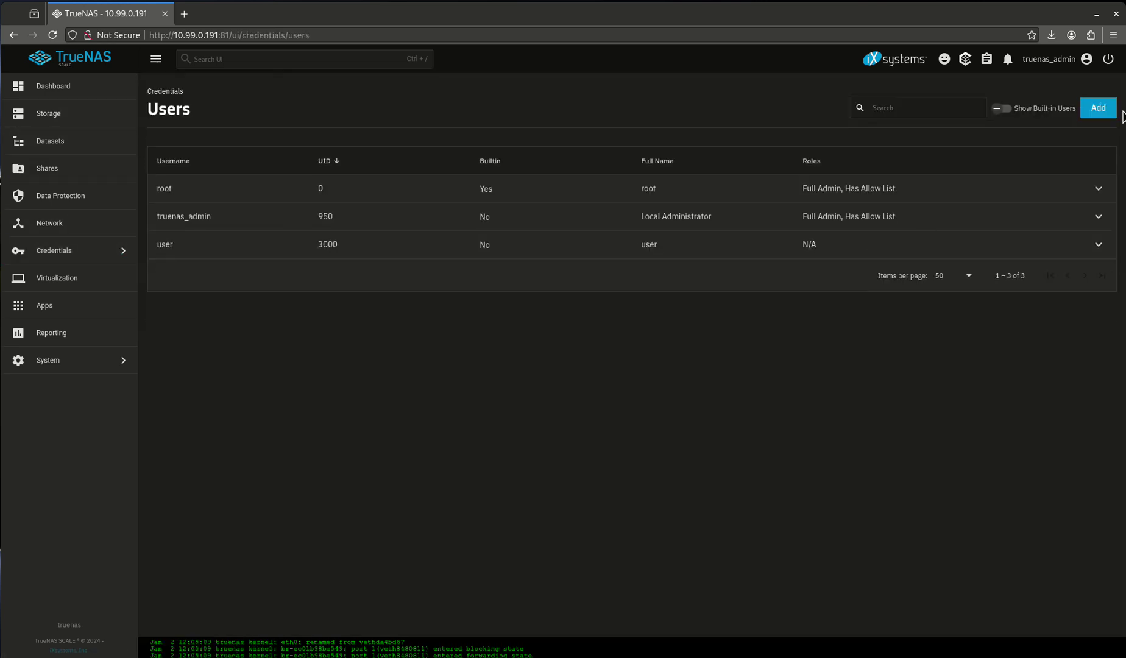
click(1097, 109)
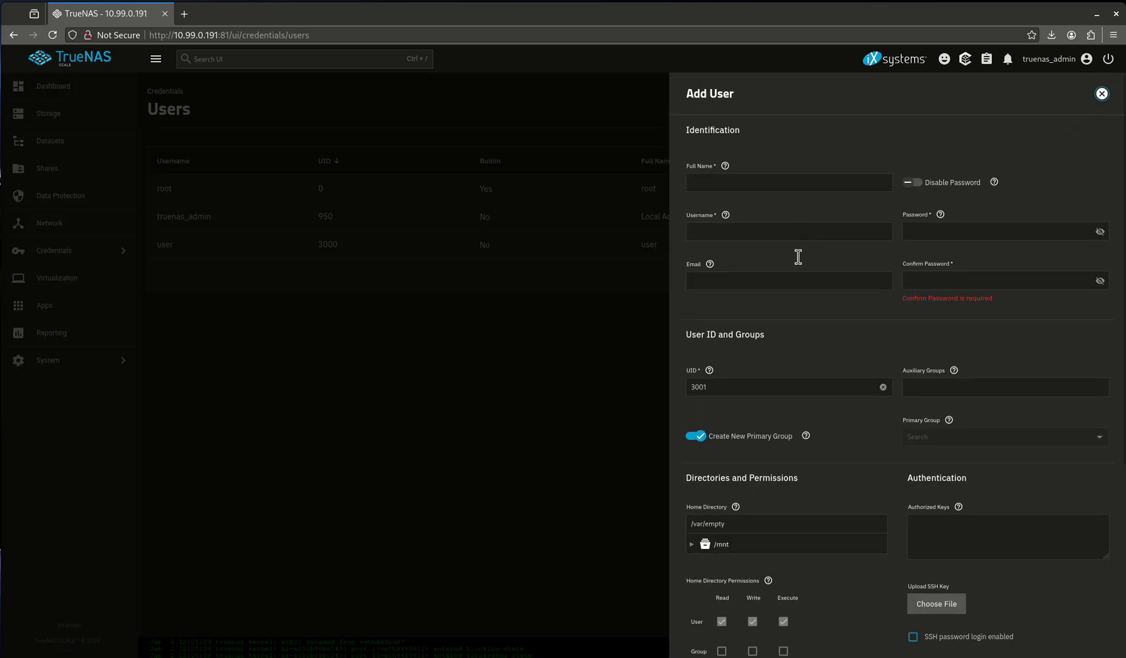
click(761, 185)
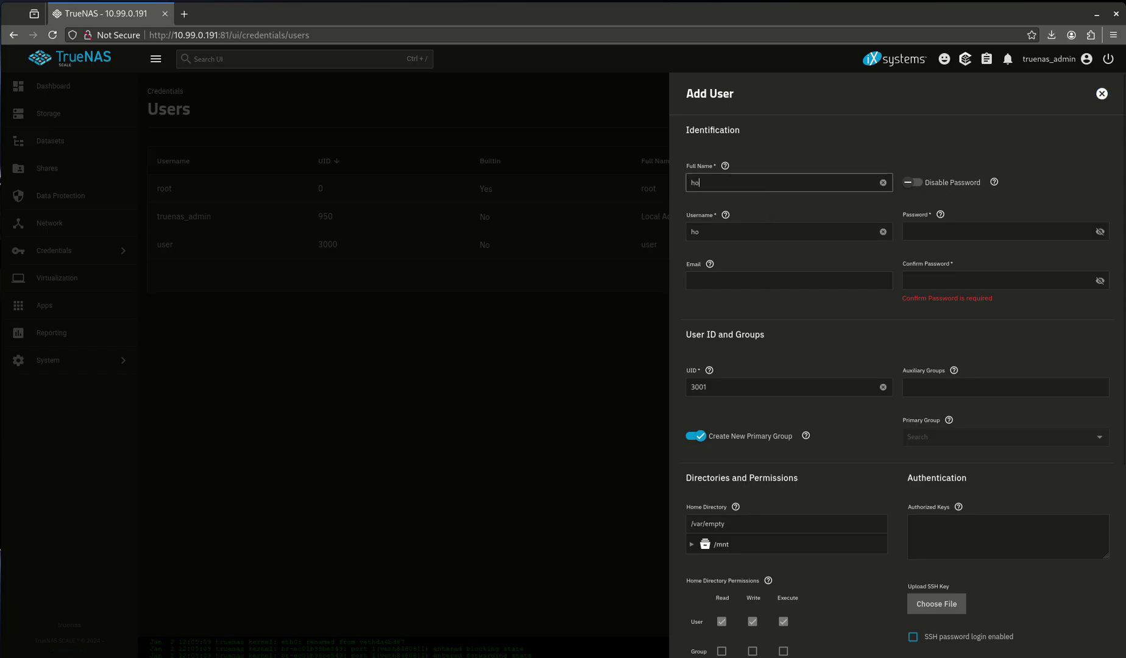
key(Tab)
key(Tab)
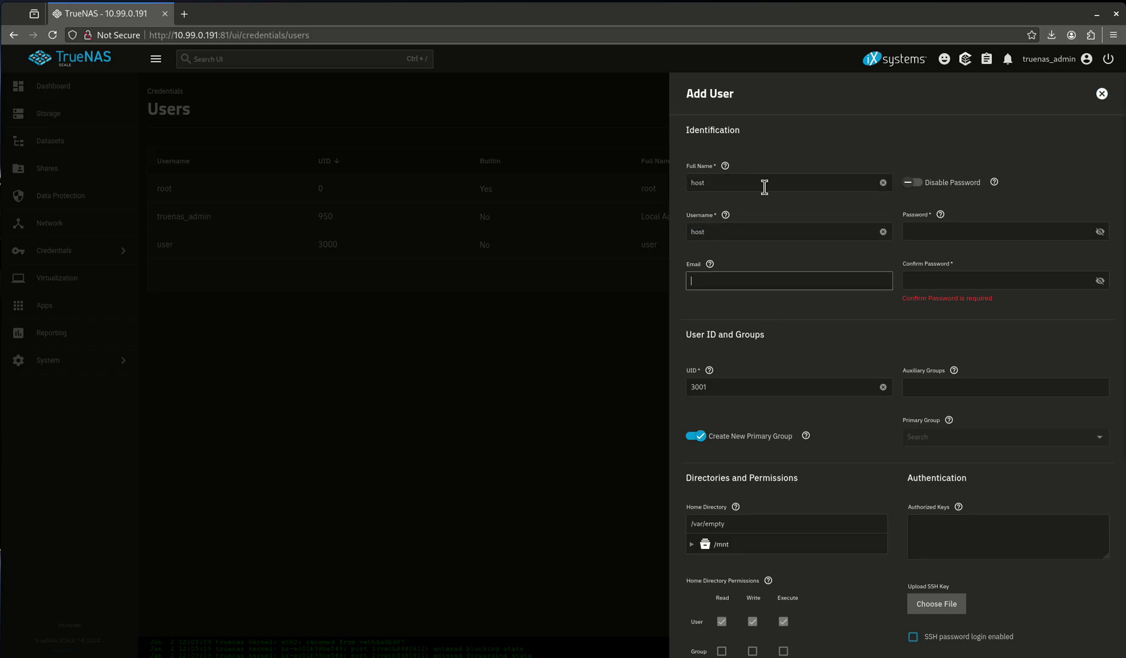
key(Tab)
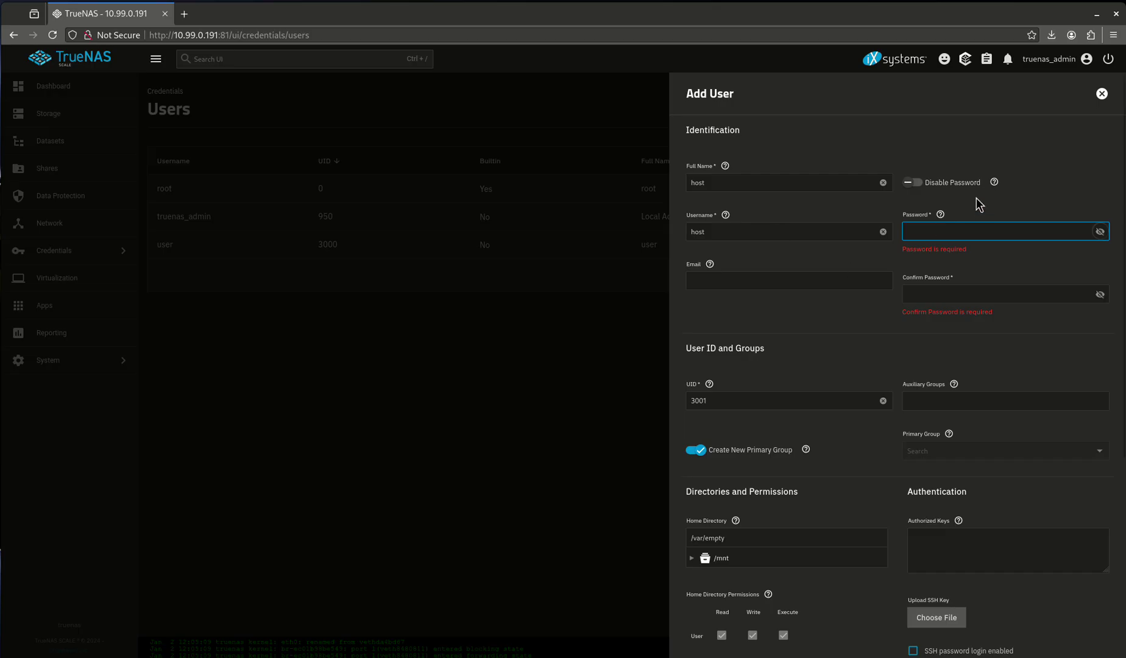
click(921, 181)
click(732, 372)
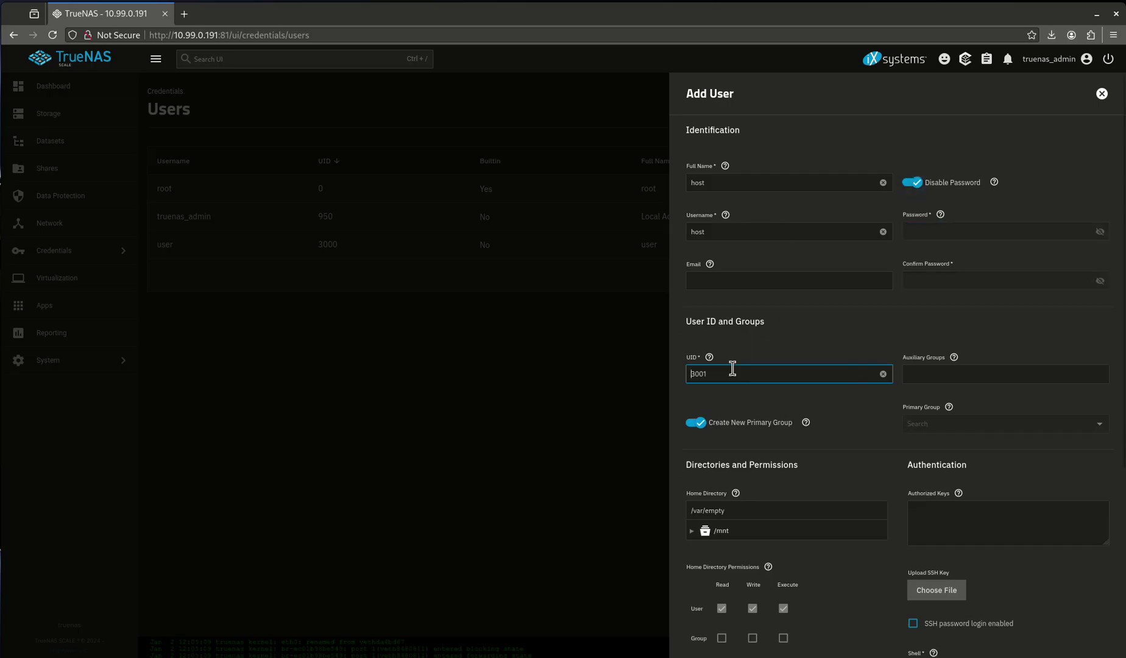
double_click(734, 372)
text(1000)
Keep Create New Primary Group on, uncheck SMB User, and save the host user
click(704, 423)
scroll(856, 341, down, 4)
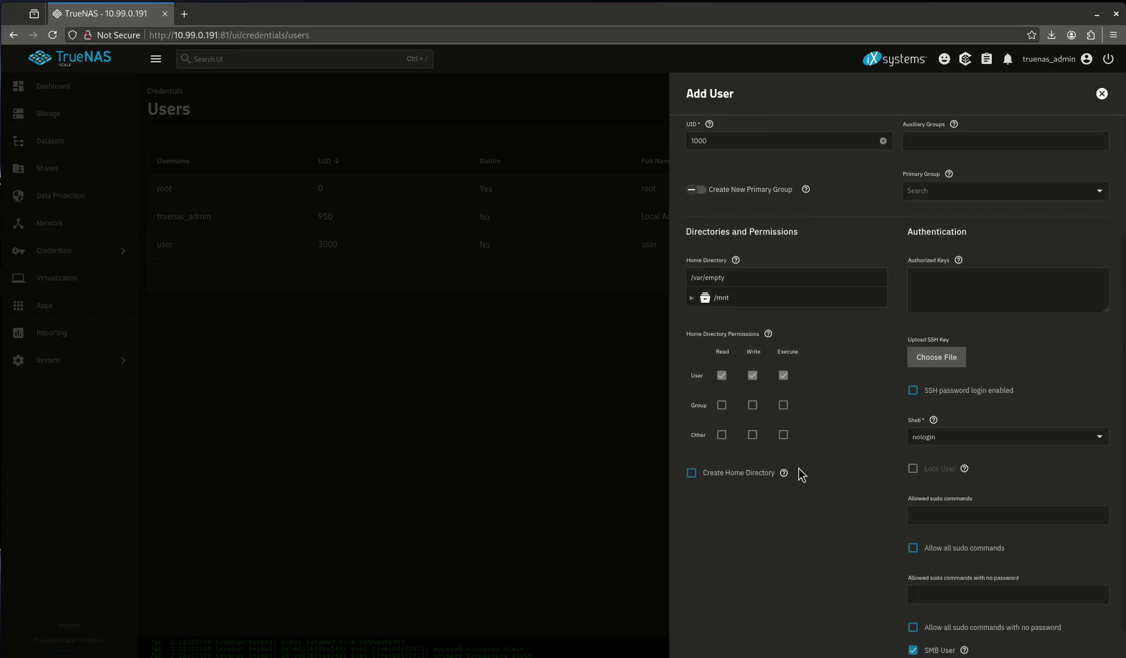
scroll(998, 576, down, 1)
click(945, 620)
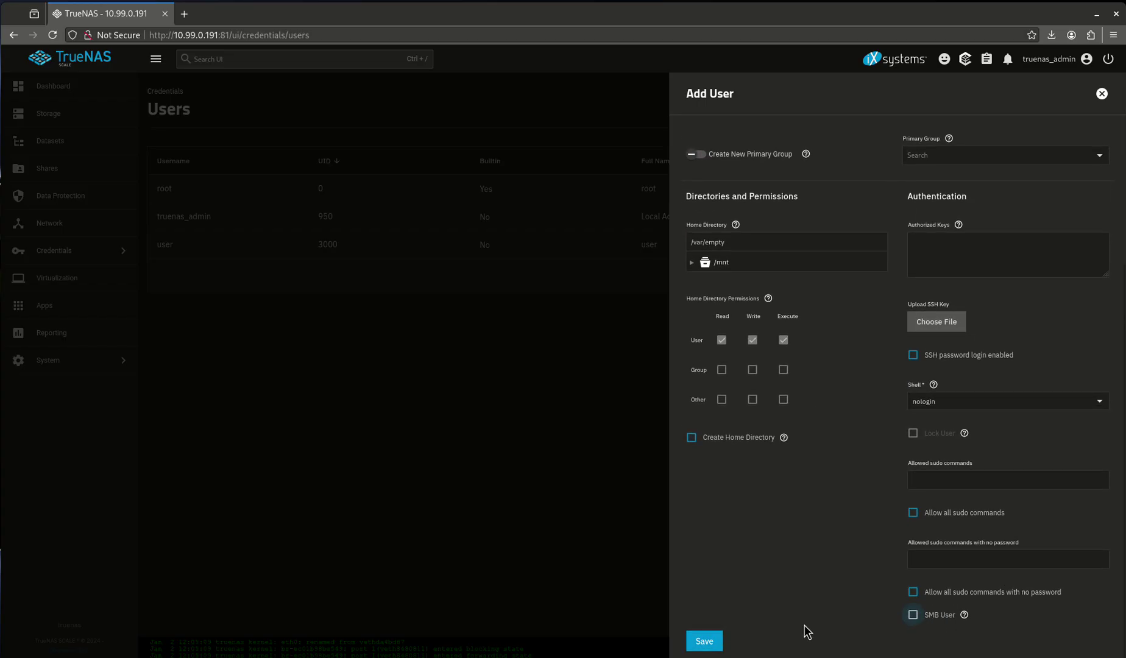
click(705, 641)
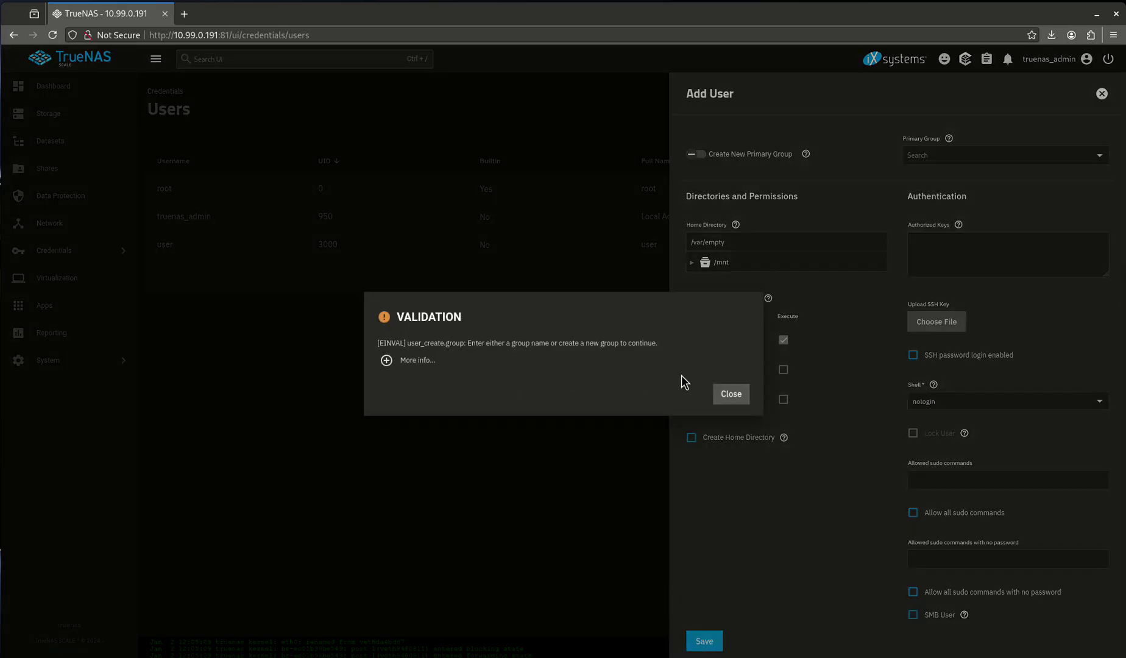
click(739, 394)
scroll(765, 366, up, 3)
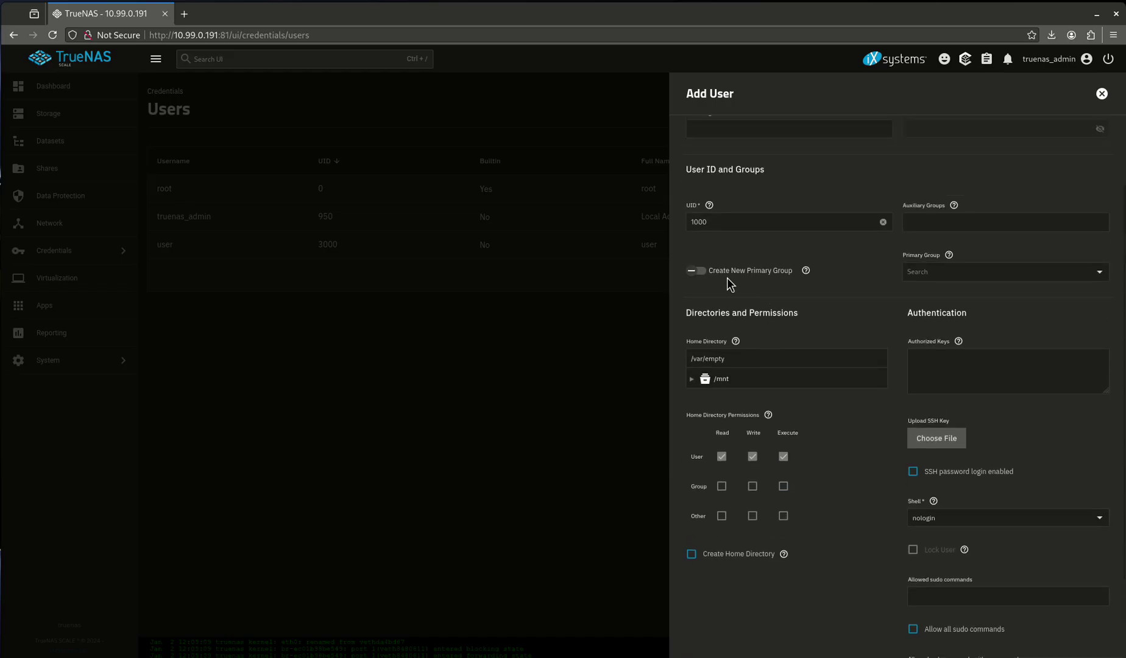
click(721, 273)
scroll(770, 487, down, 3)
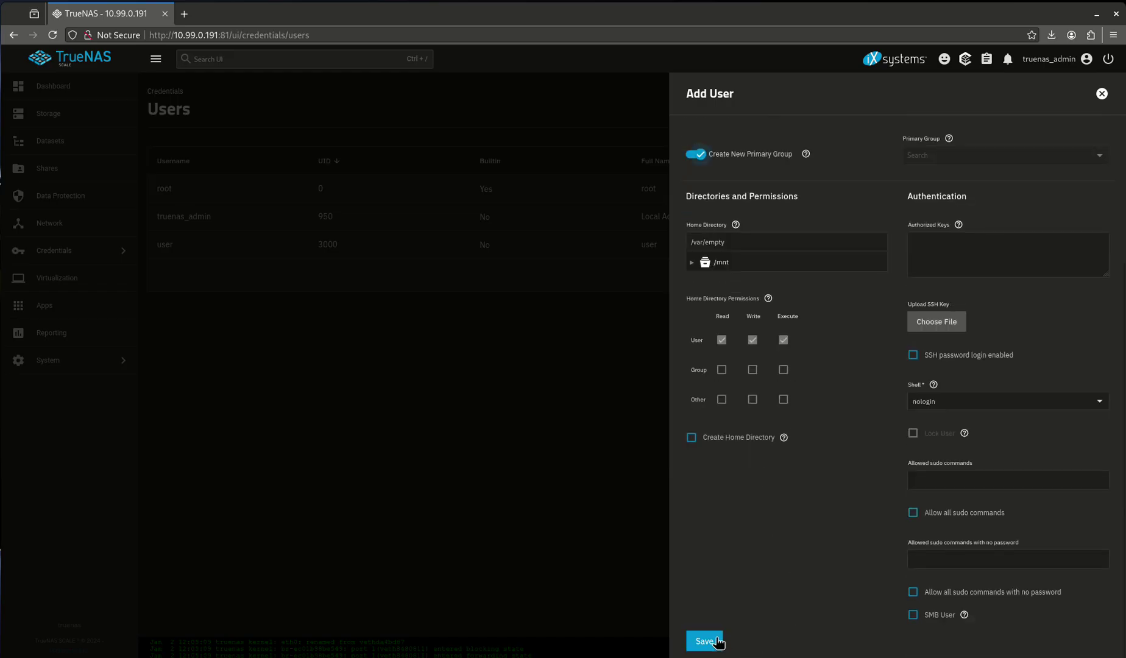
click(706, 640)
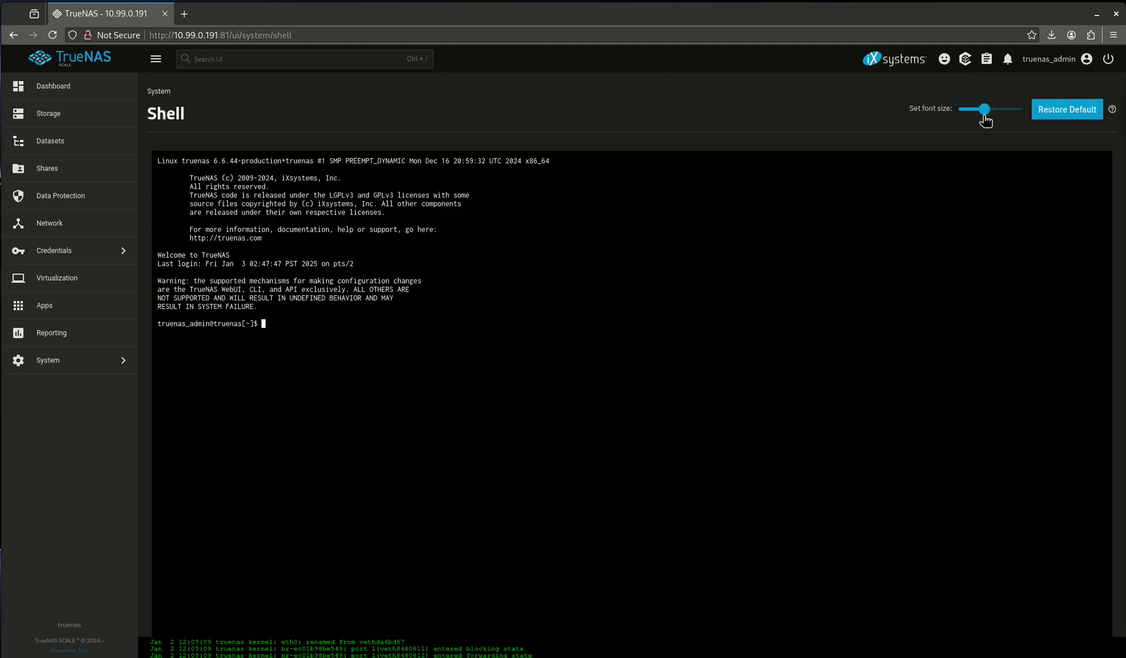
Enlarge the shell text, become root with sudo su, and list /mnt/tank/media
drag(983, 114, 1021, 112)
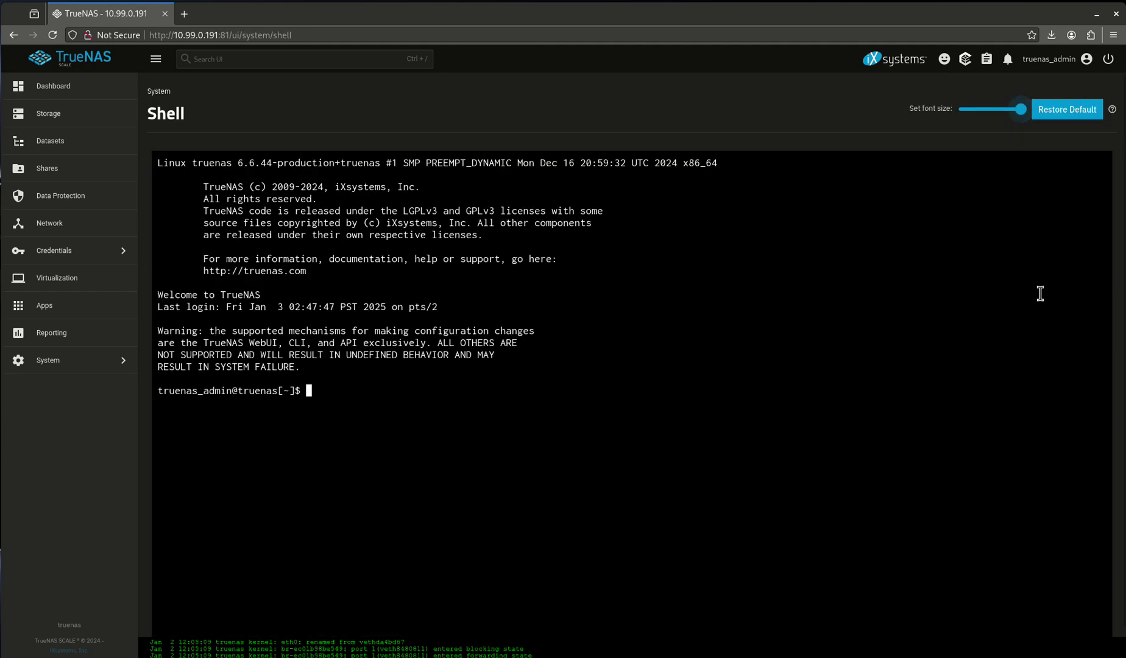
text(sudo su)
key(Return)
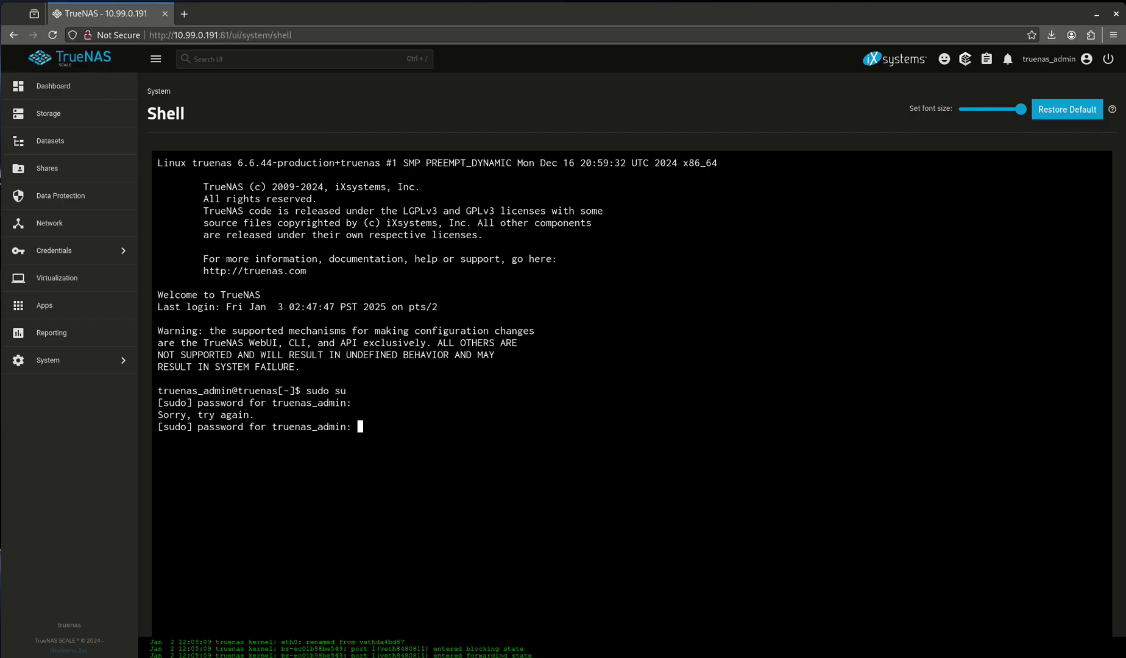
key(Return)
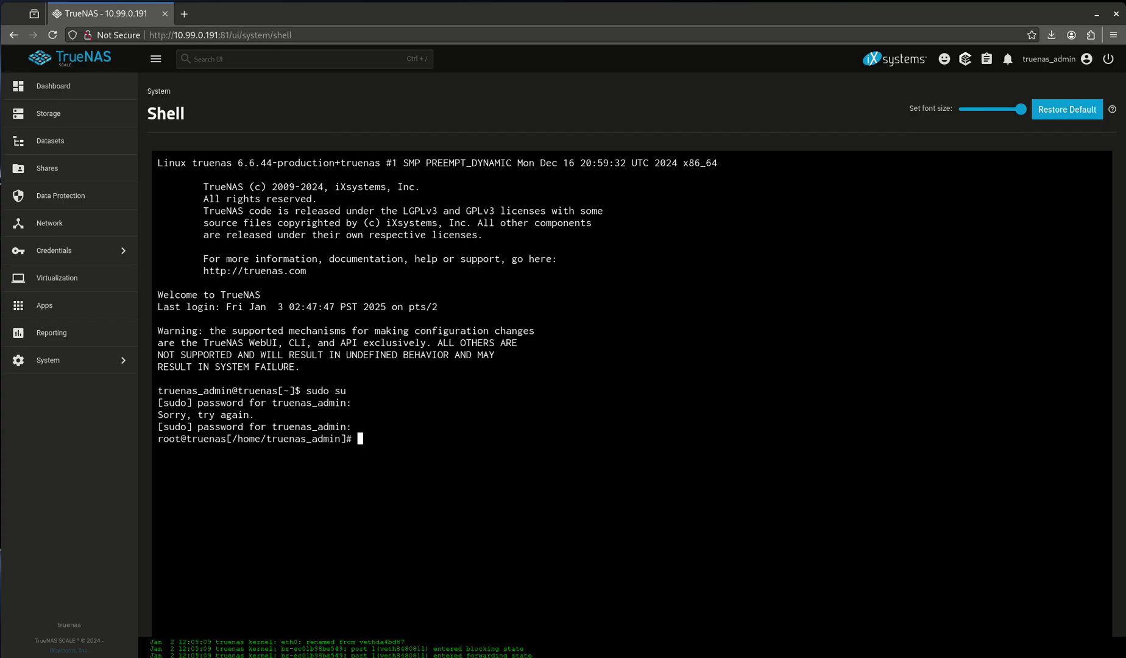
text(cd /mnt/tank/media/)
key(Return)
text(kls)
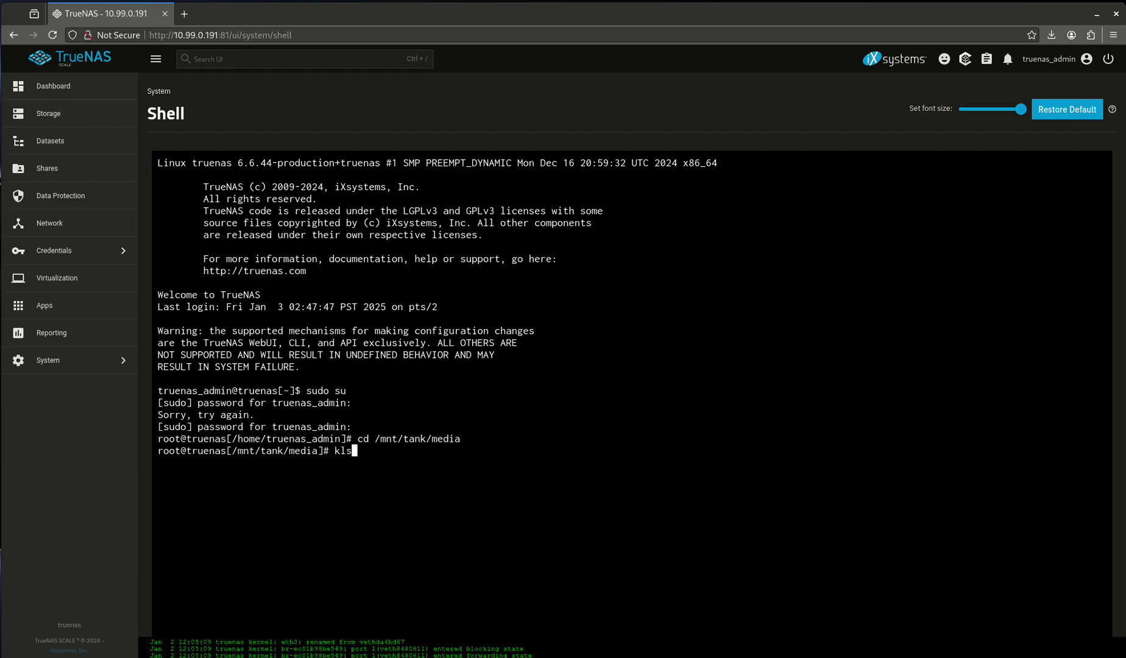
key(BackSpace)
key(BackSpace)
key(BackSpace)
text(ls -l)
key(Return)
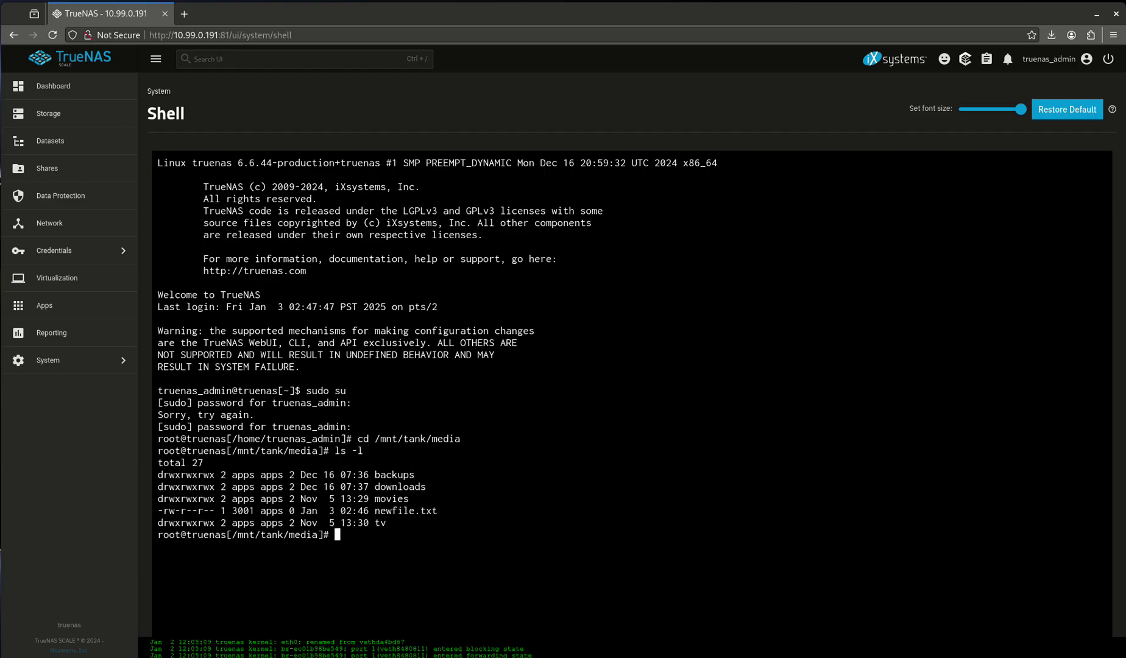
Change newfile.txt's owner to host with chown and verify with ls -l
text(chown host ne)
key(Tab)
key(Return)
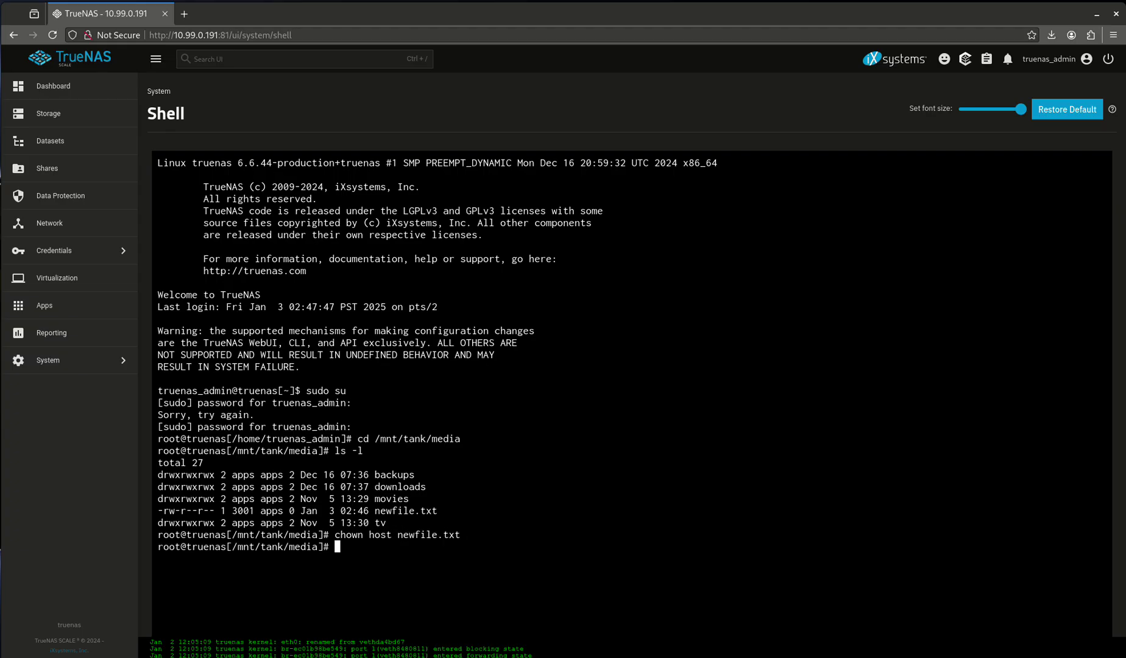
text(ls -l)
key(Return)
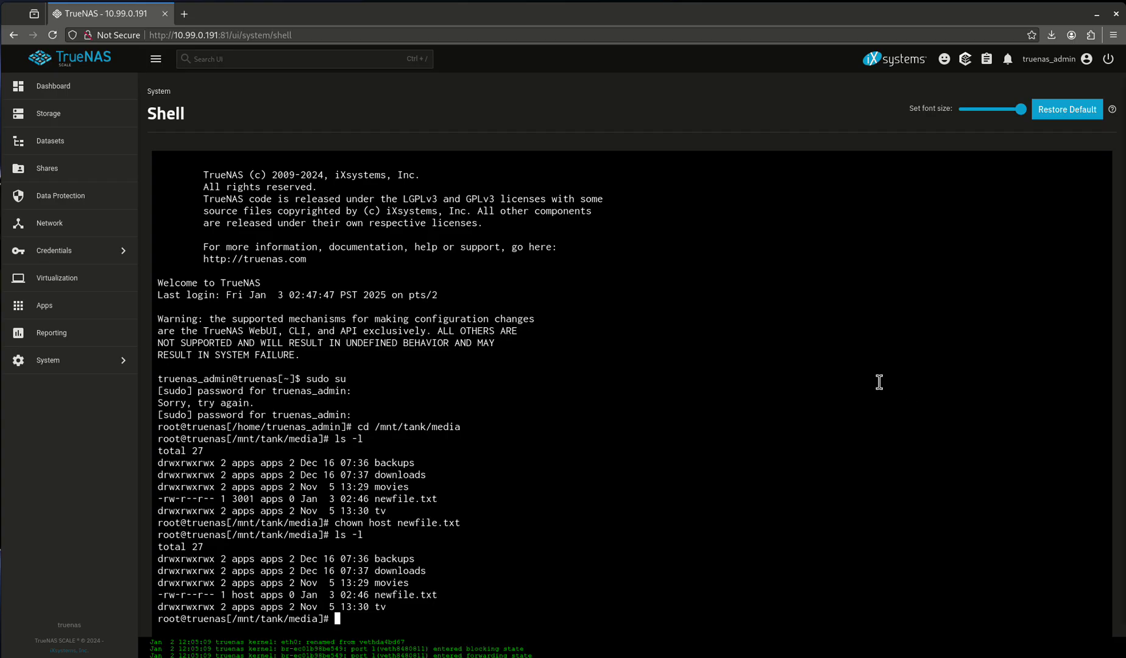
Compare the Fedora and TrueNAS listings to confirm host owns newfile.txt
key(alt+Tab)
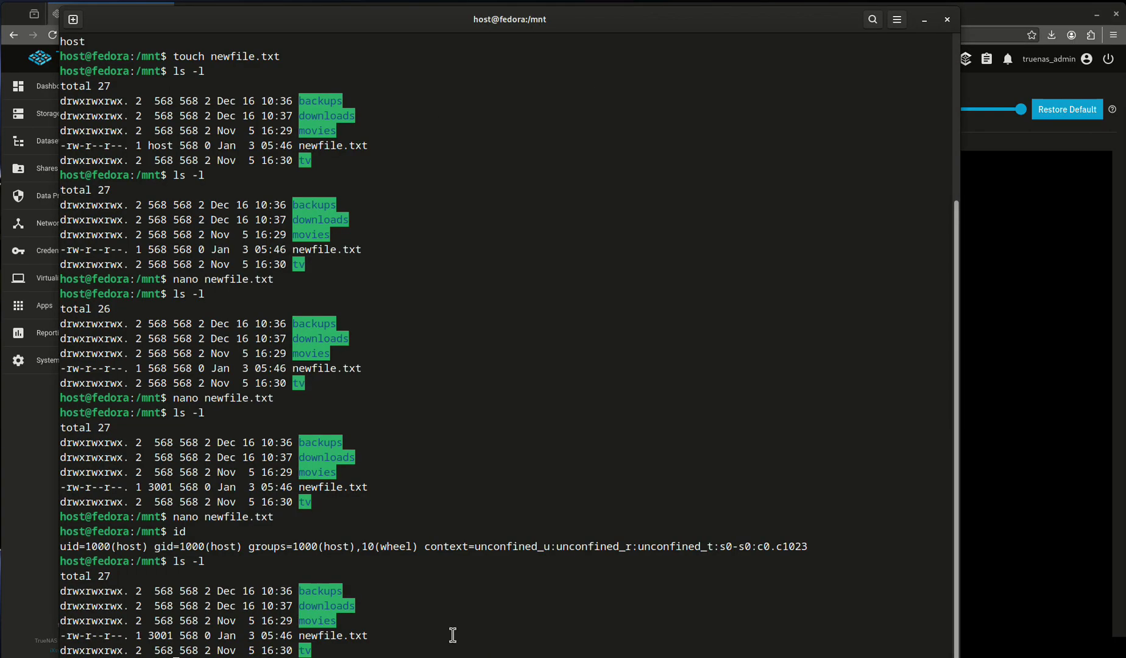
scroll(506, 341, down, 2)
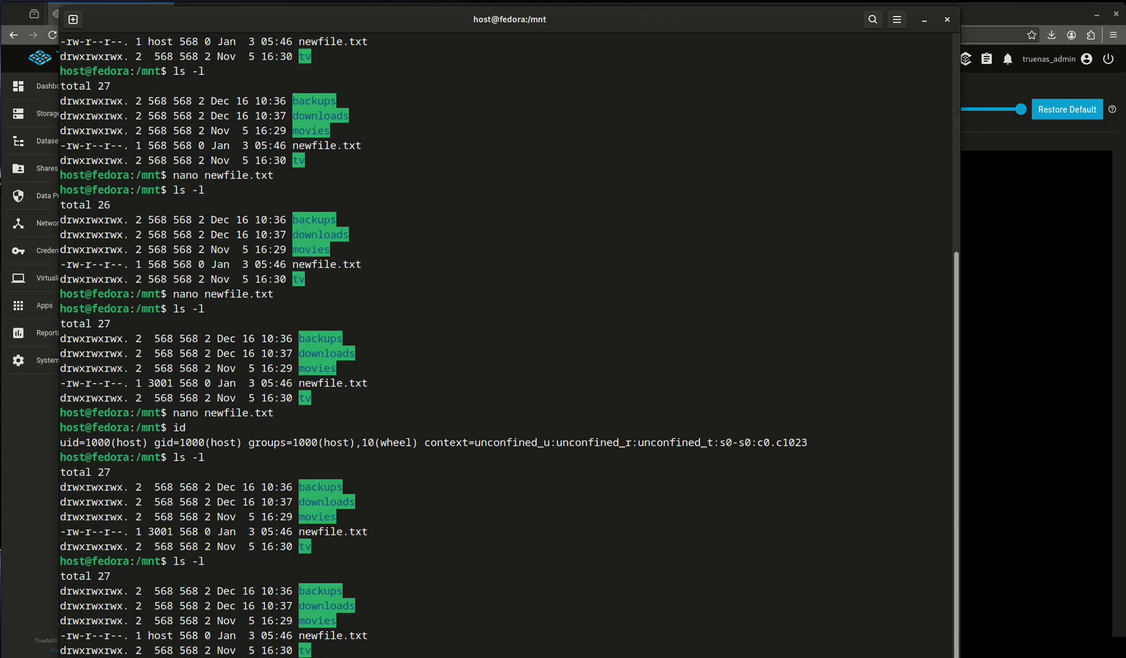
double_click(159, 638)
click(981, 391)
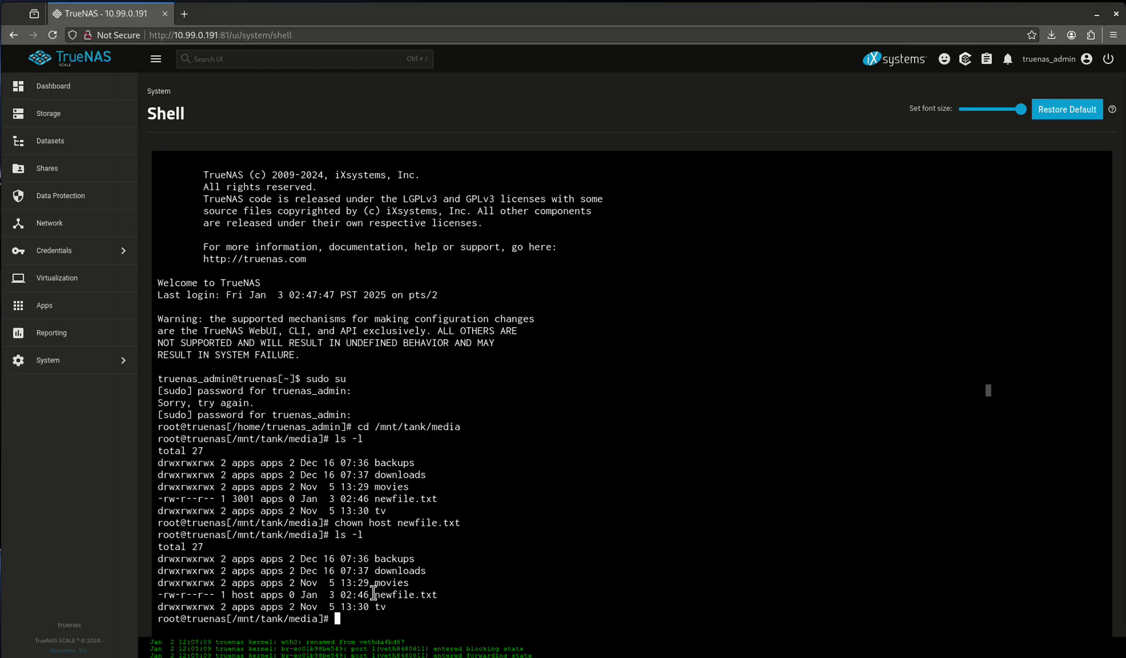
double_click(249, 595)
key(alt+Tab)
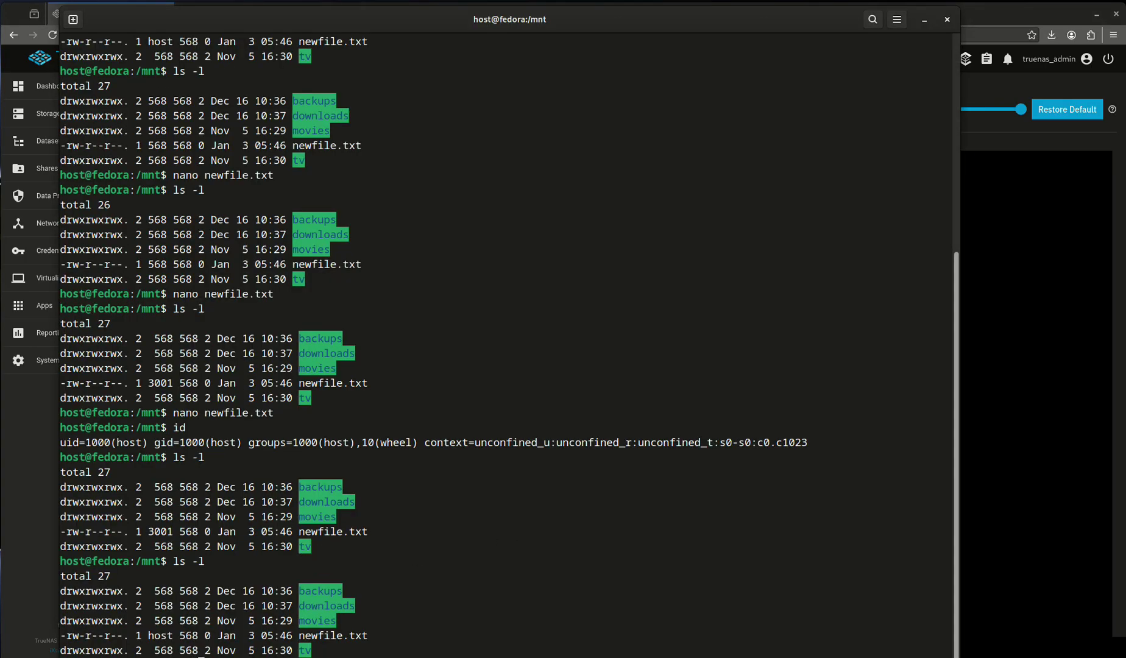
Write the word 'test' into newfile.txt with nano, save it, and print it with cat
key(Return)
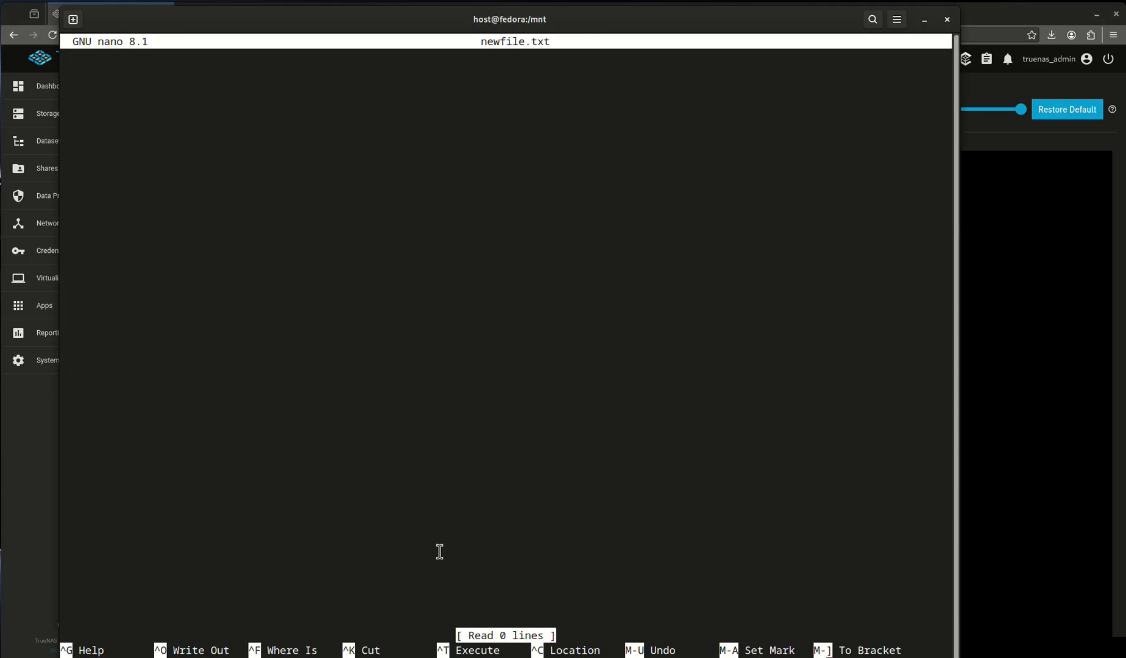
text(test)
key(ctrl+x)
key(y)
key(Return)
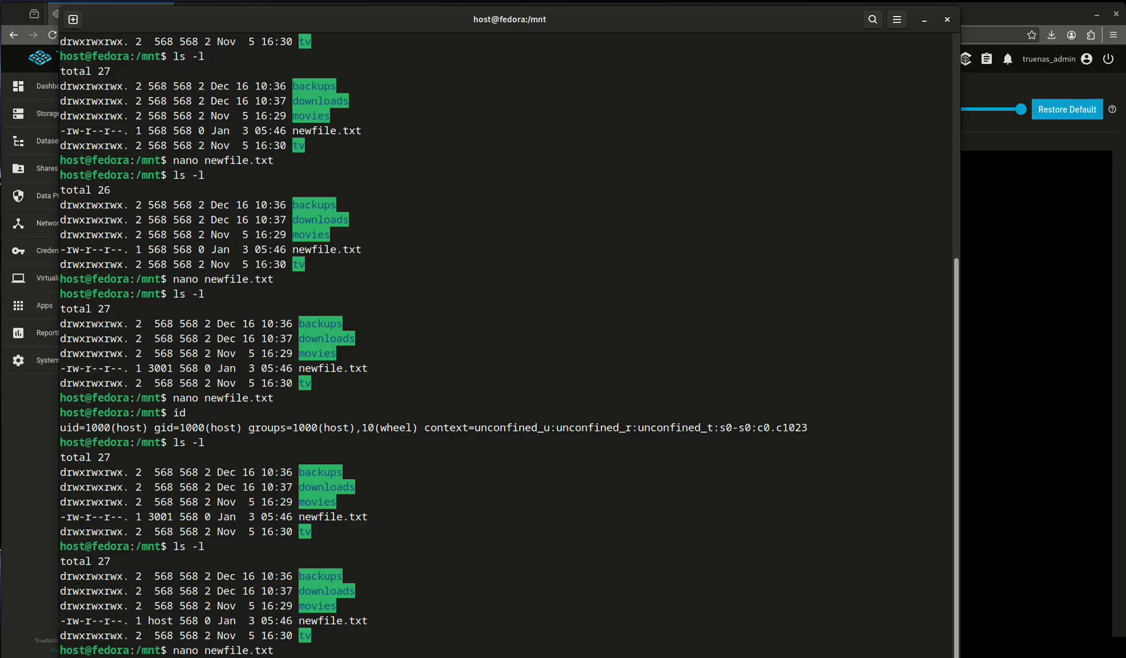
text(cat newfile.txt)
key(Return)
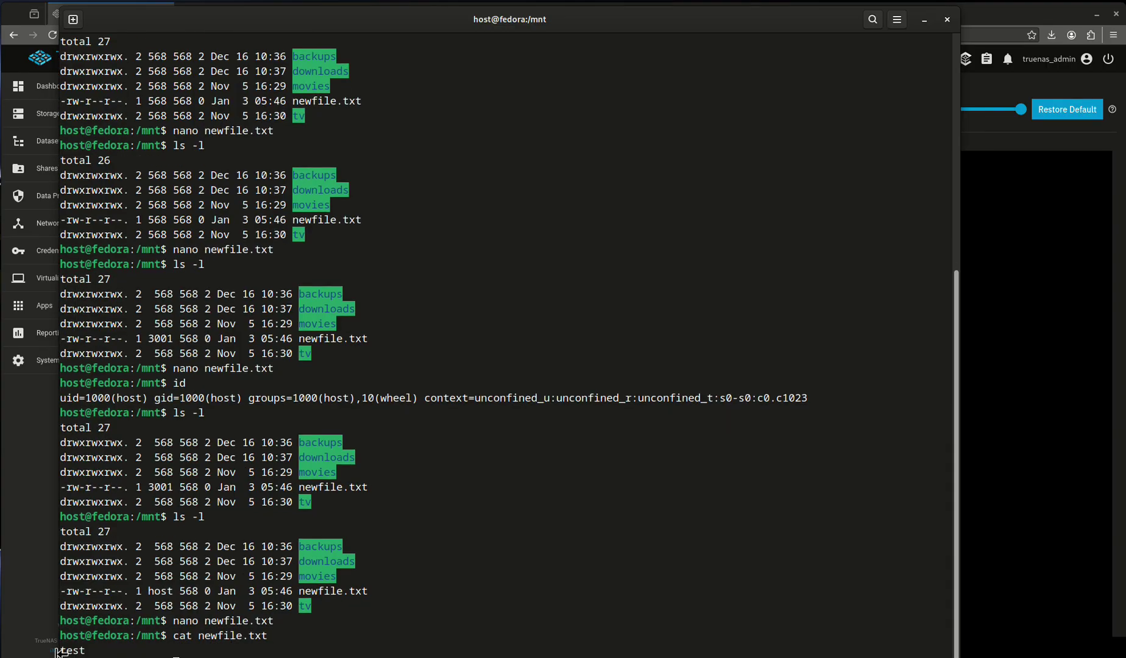
Check the 'test' output and the backups folder permissions, then return to the TrueNAS page
double_click(70, 647)
double_click(85, 441)
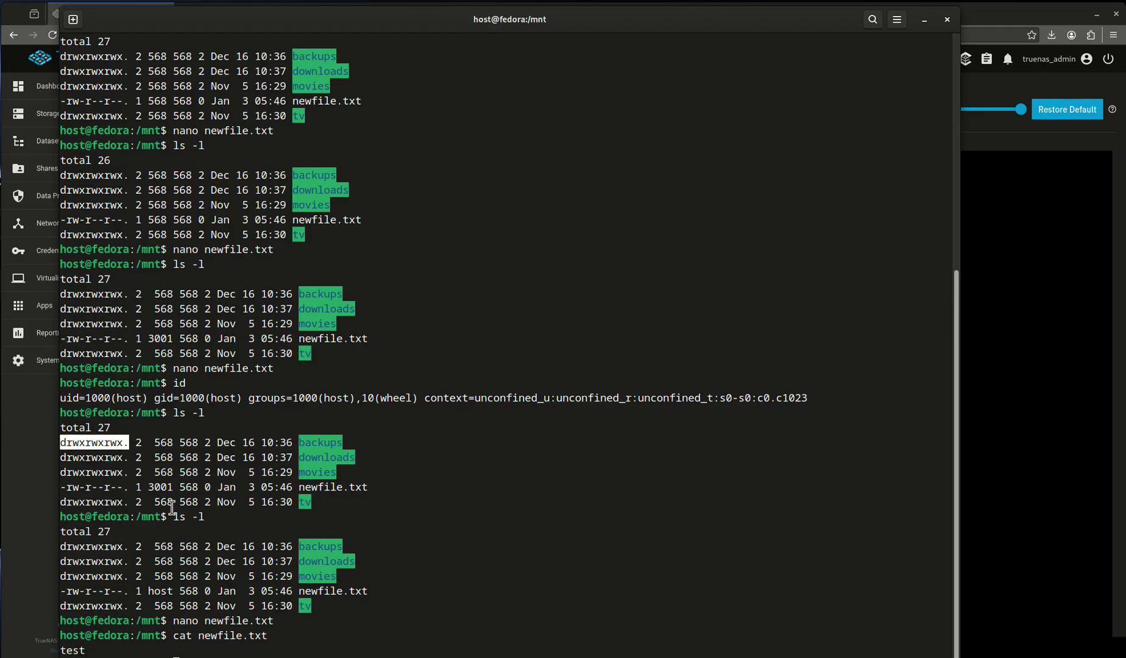
click(325, 458)
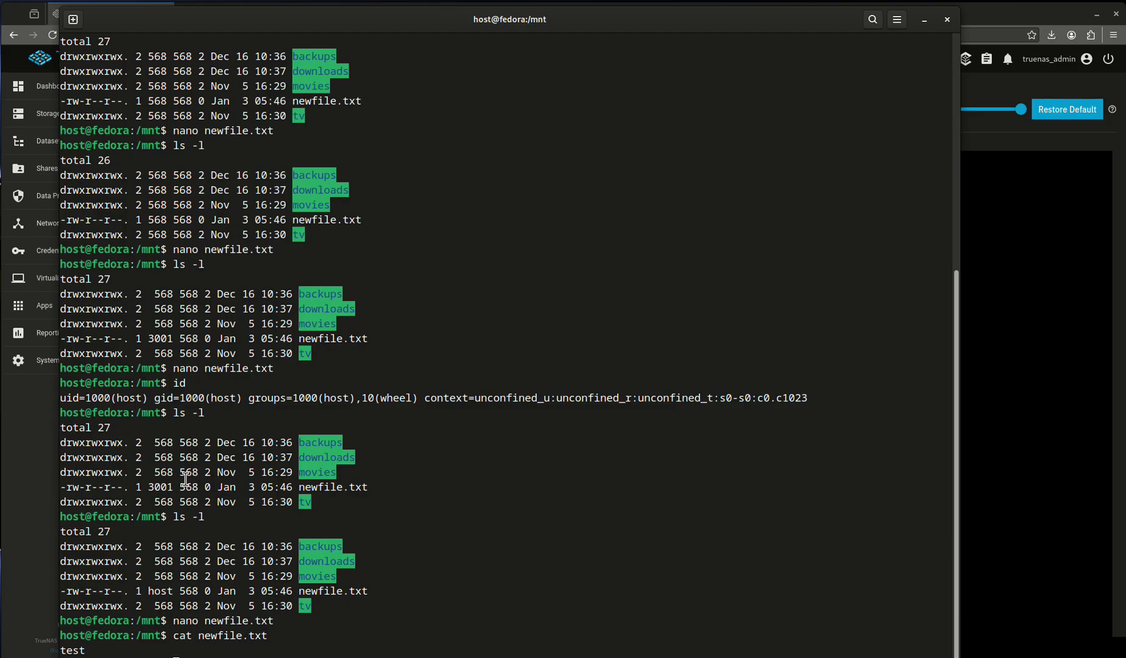
click(999, 350)
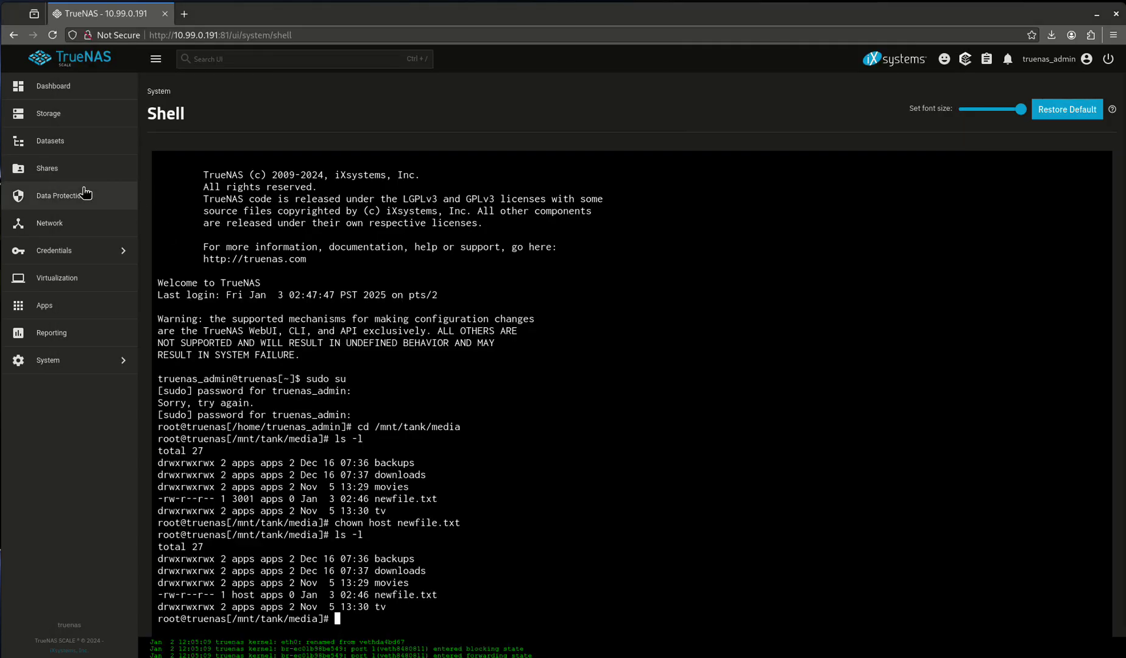
Confirm host has UID 1000 under Users, then open the ACL editor for configs/kuma
click(95, 250)
click(193, 87)
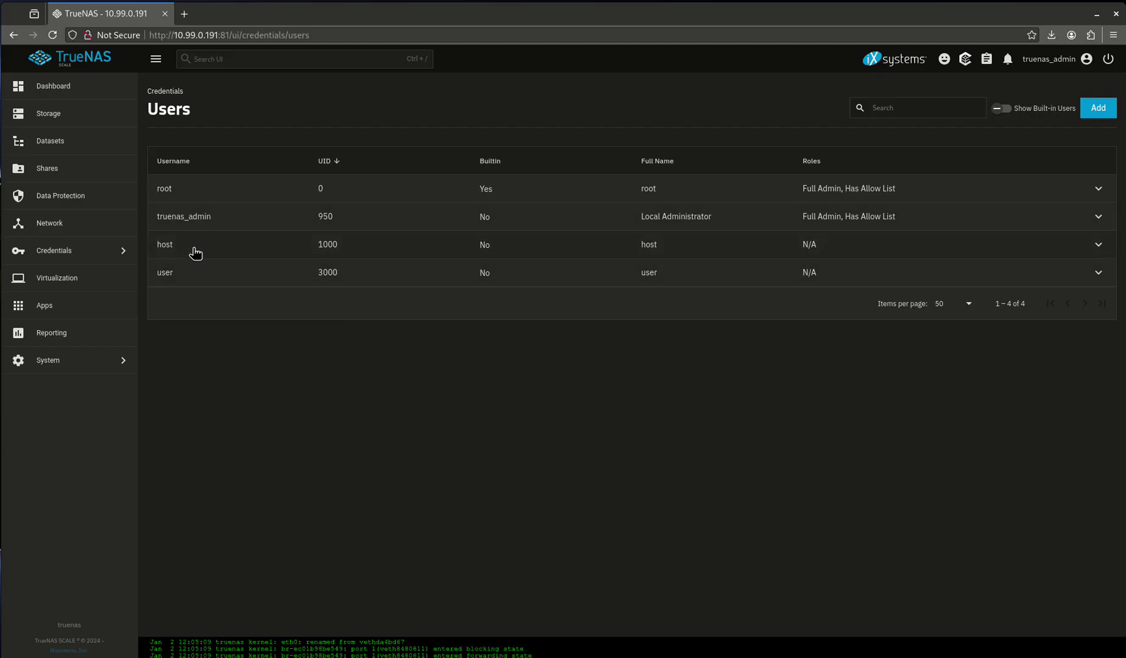
click(85, 140)
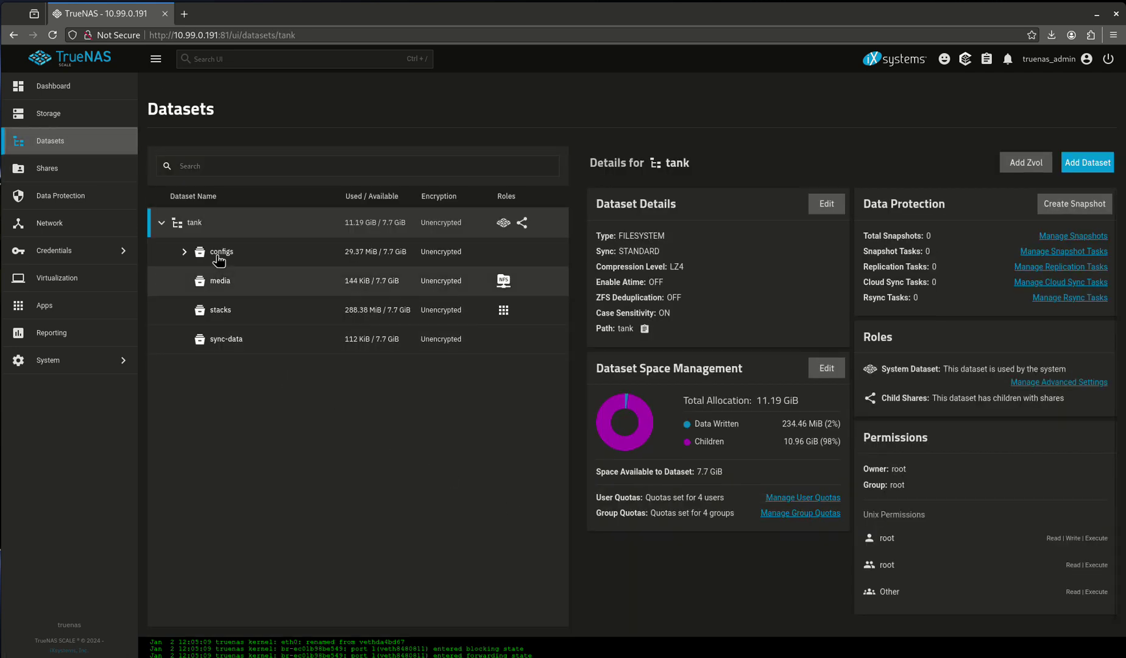
click(185, 252)
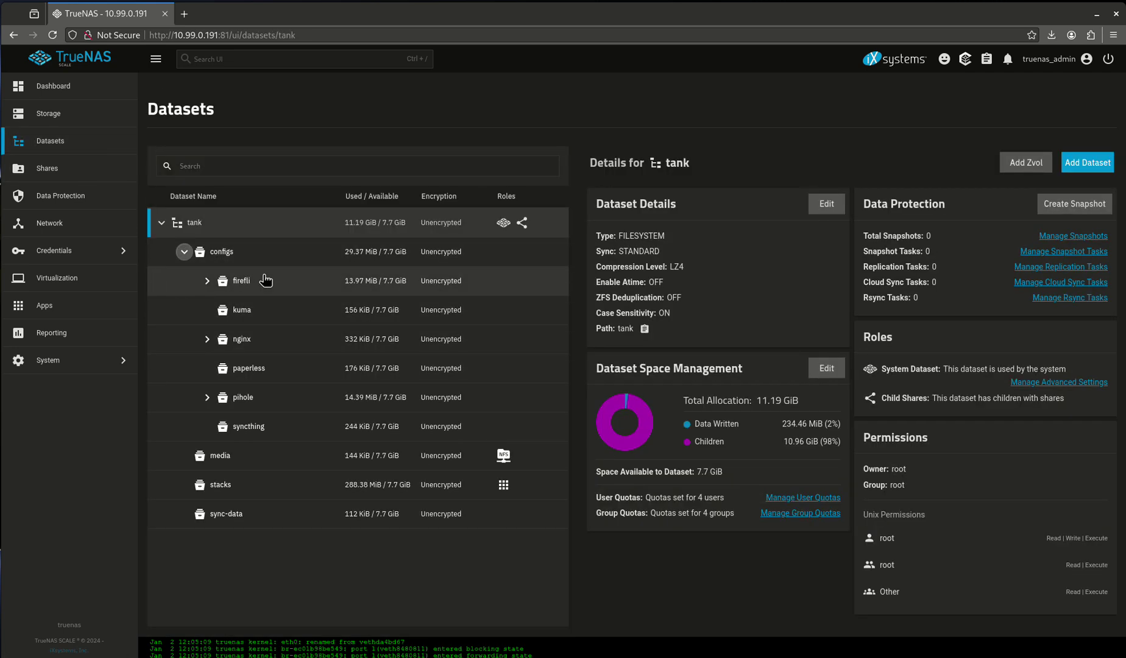
click(252, 314)
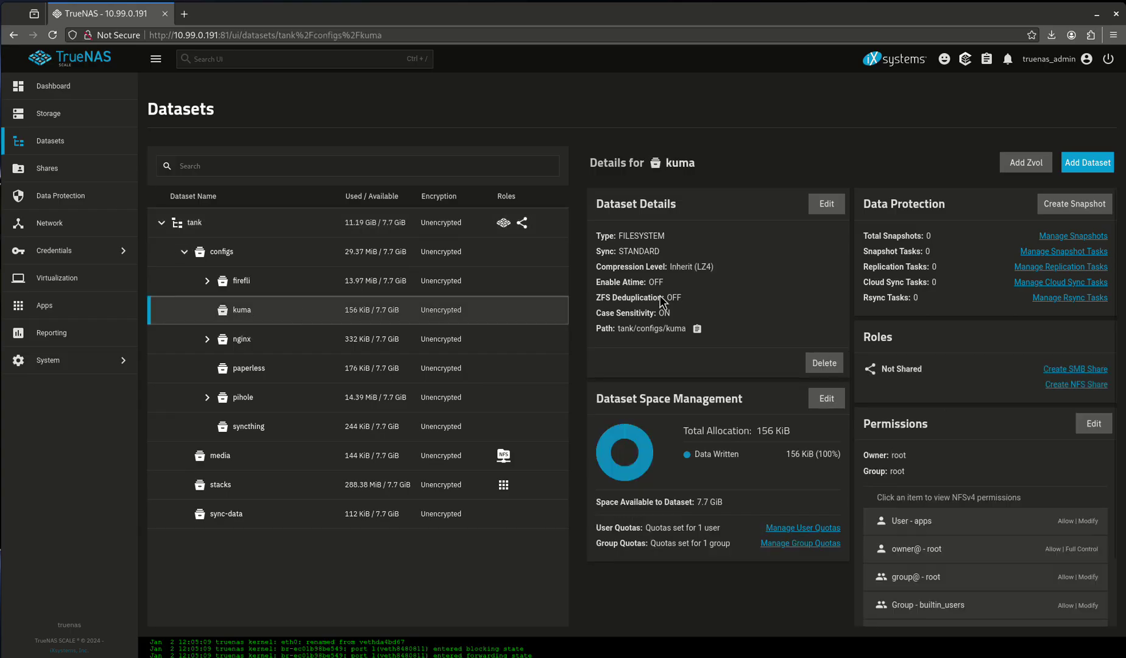
scroll(1113, 411, down, 2)
scroll(1063, 430, down, 1)
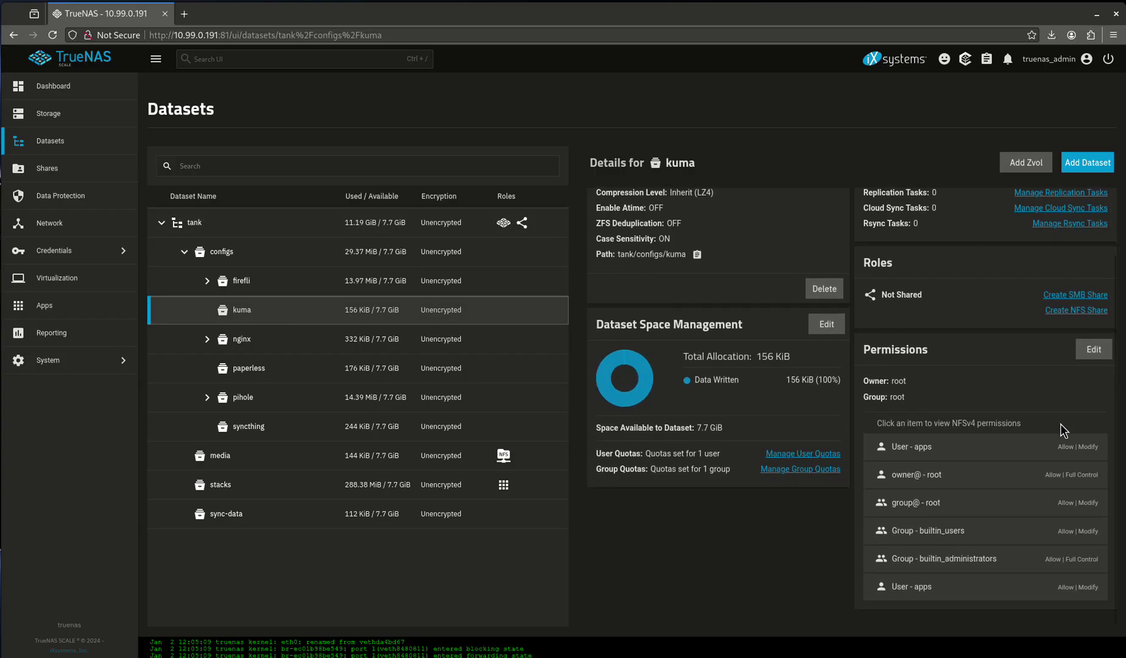
click(1093, 350)
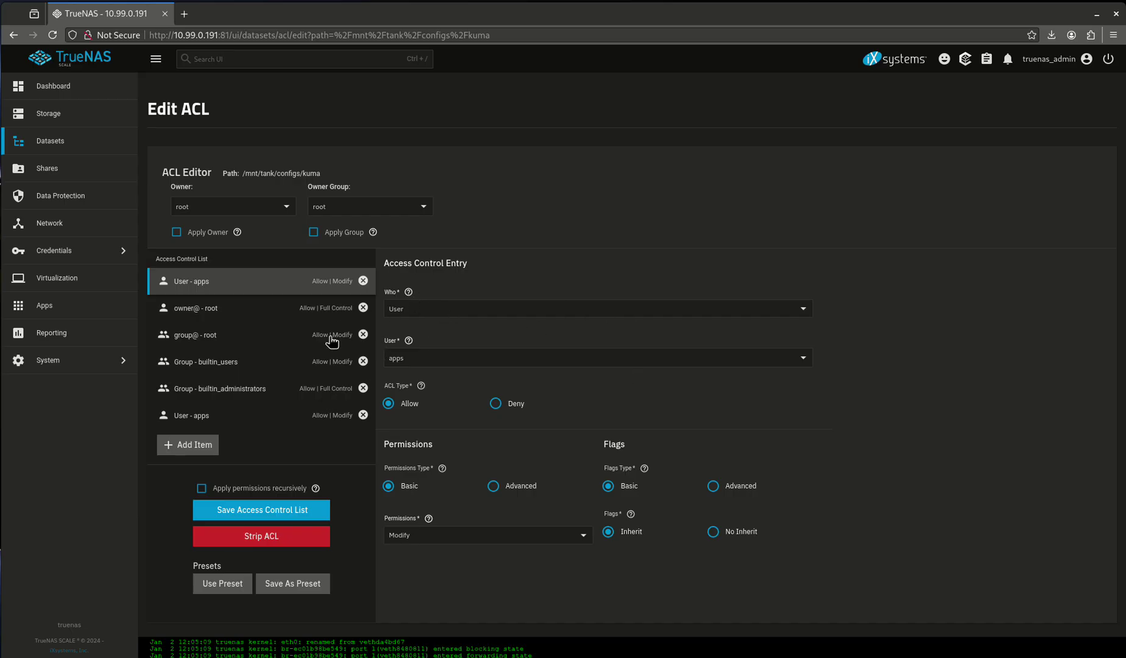
Add a User host entry with Full Control to kuma's ACL
click(191, 445)
click(405, 362)
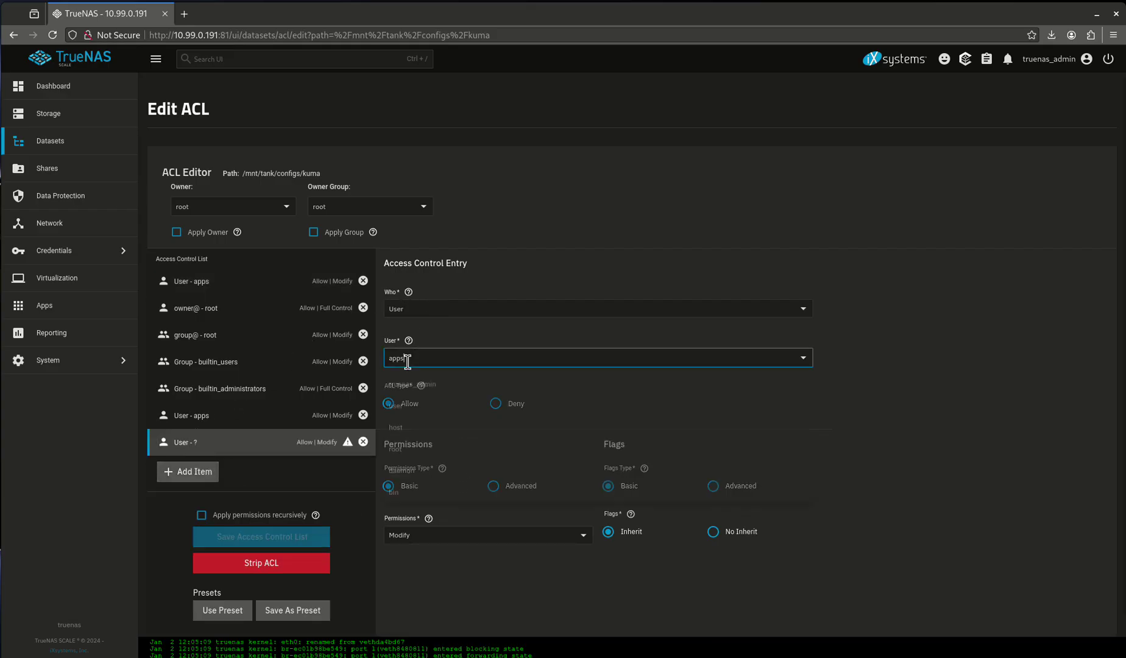
click(420, 434)
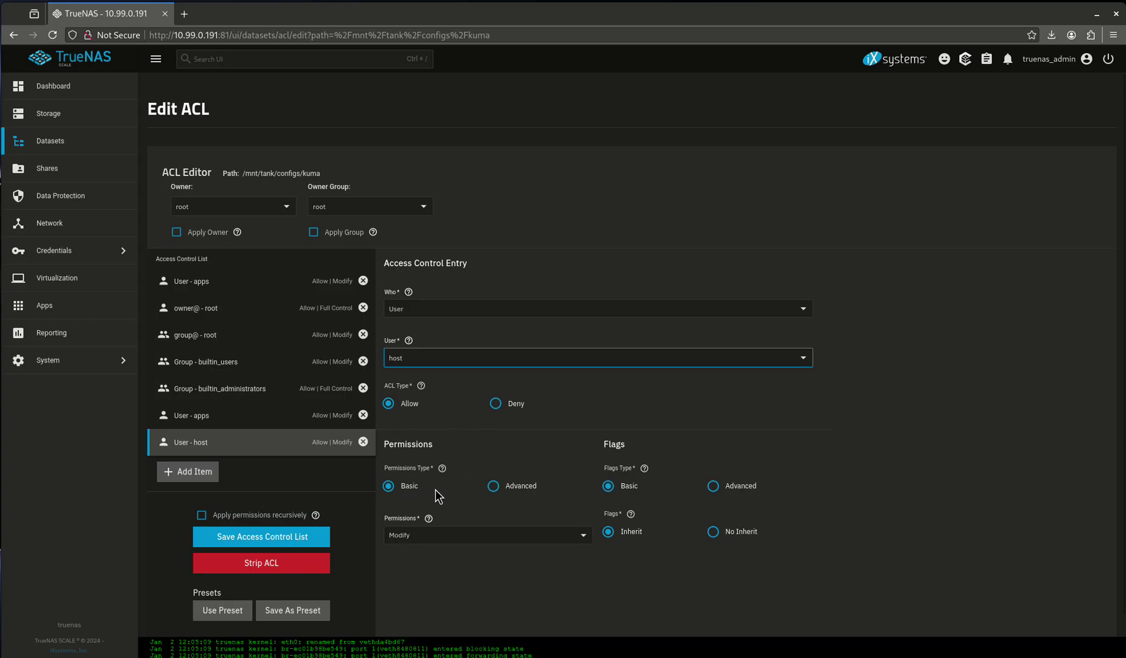
click(427, 536)
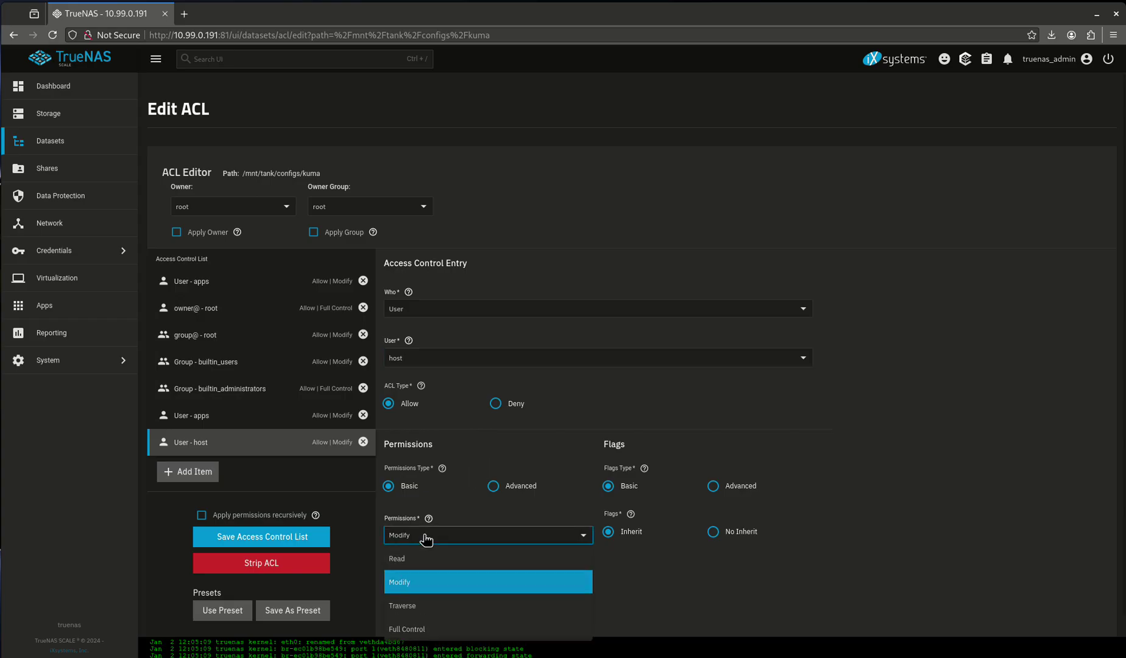
click(441, 638)
Attempt to save the ACL, review the EPERM error on /mnt/tank/configs, and close it
click(280, 538)
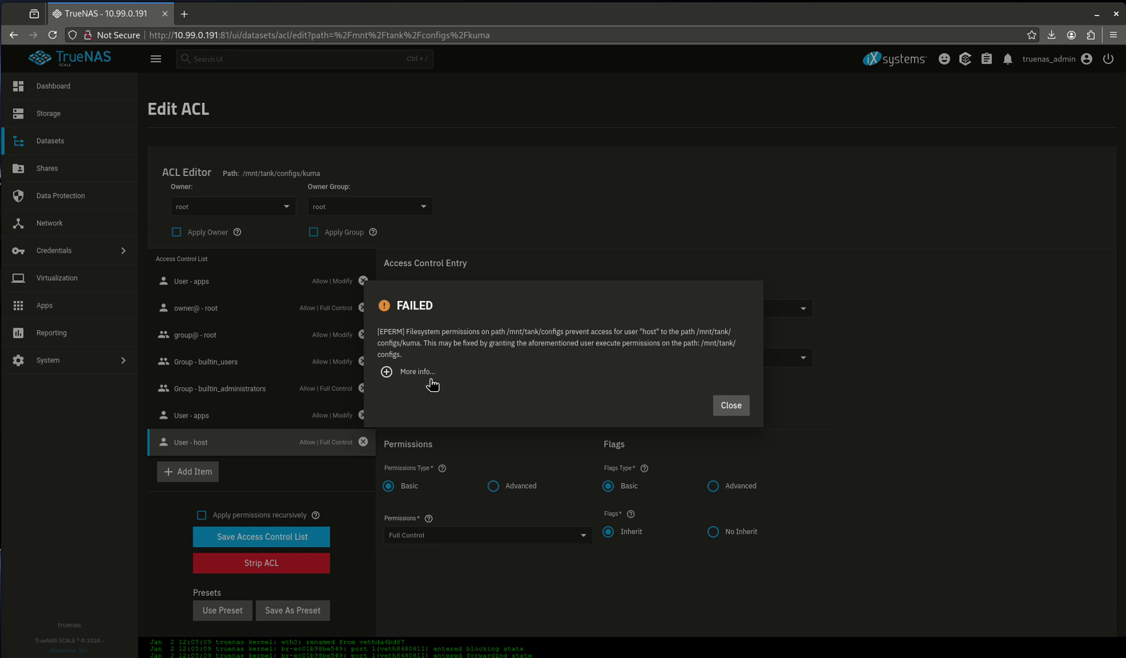
click(408, 377)
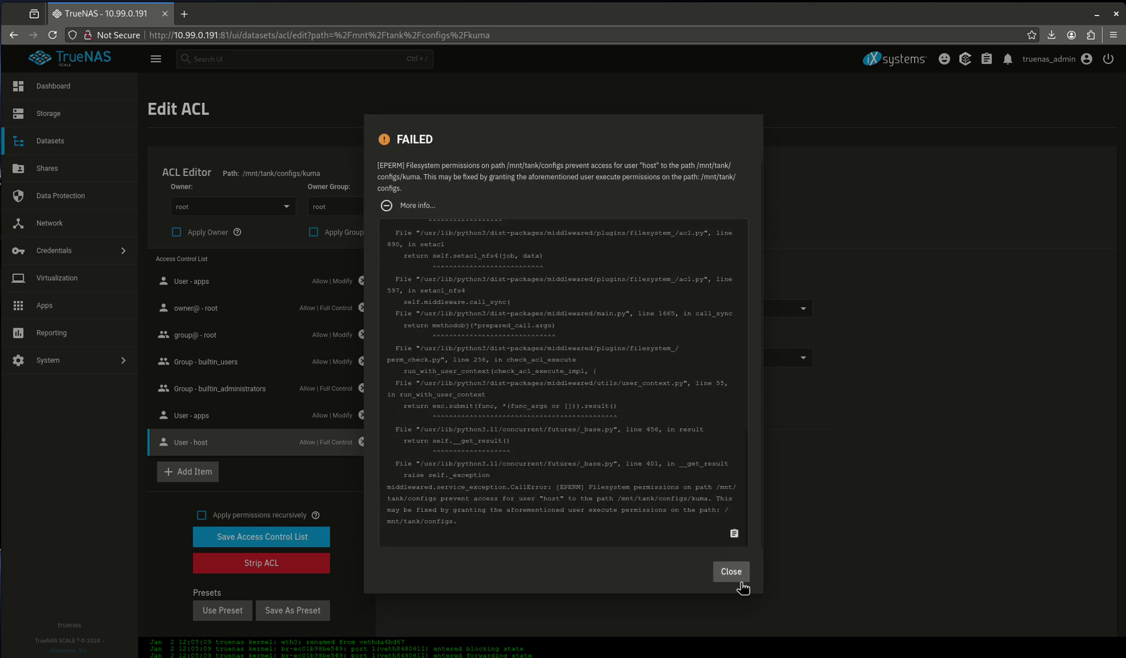
click(730, 572)
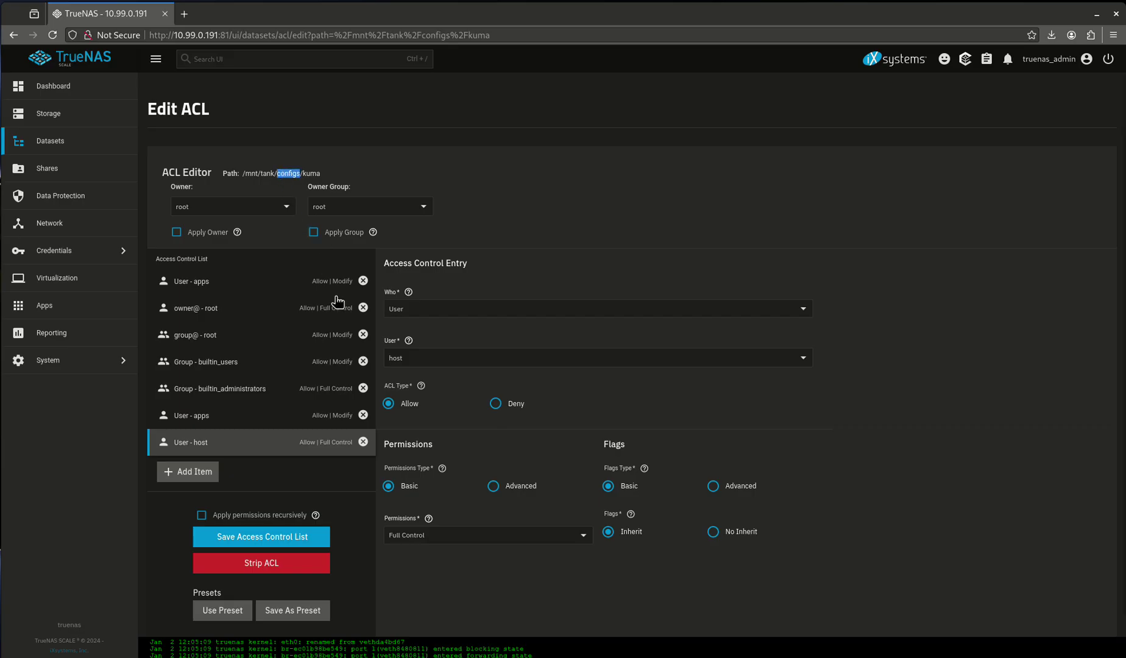
Add a User host entry with Full Control to the configs dataset's ACL and save it
click(69, 152)
click(222, 251)
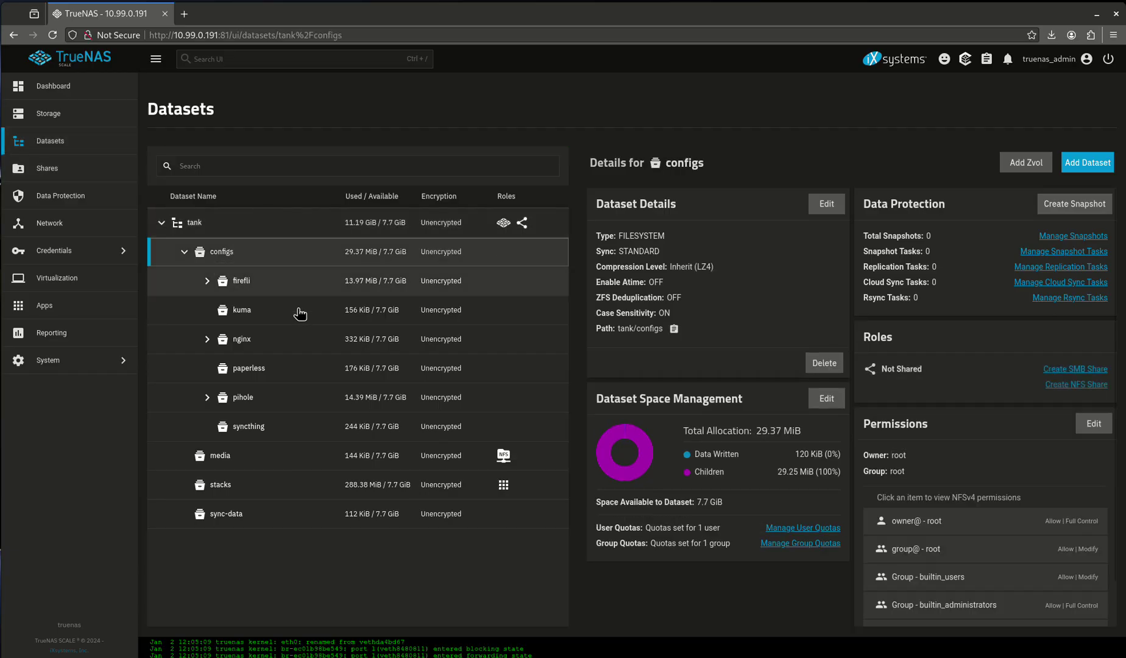
click(1093, 424)
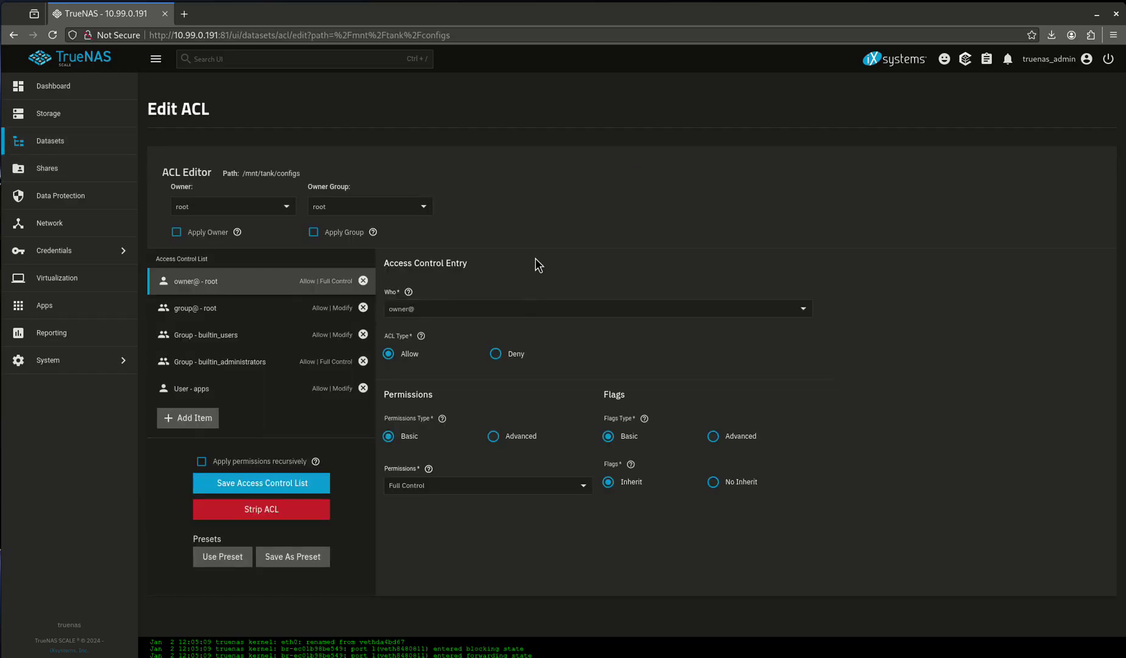
click(196, 419)
click(490, 357)
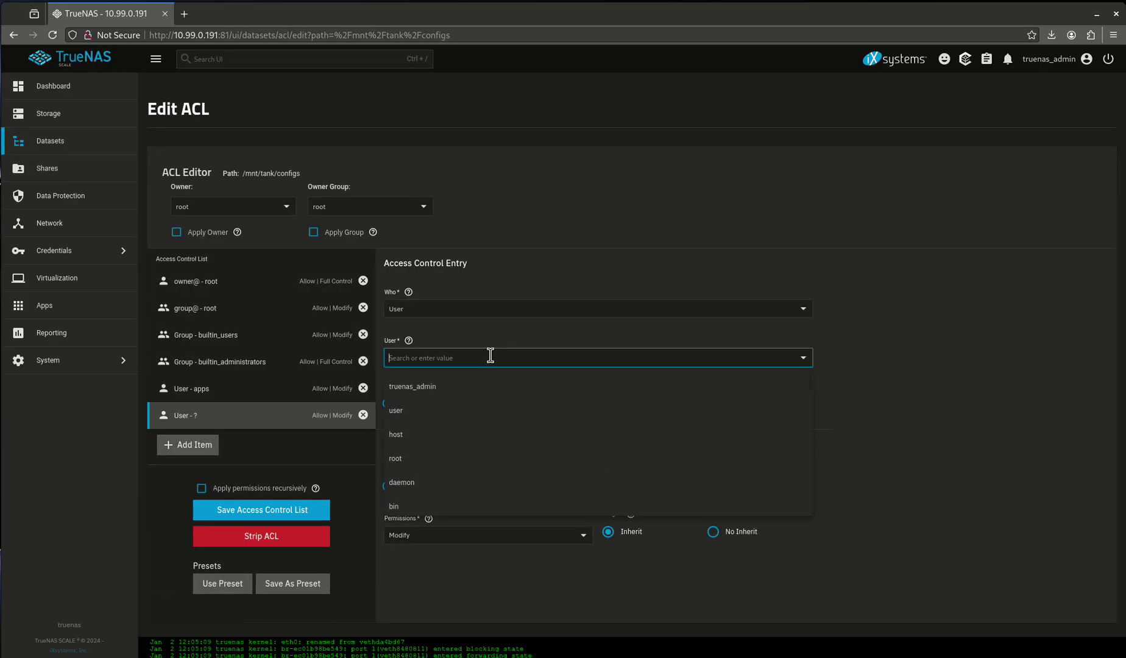
click(440, 429)
click(458, 532)
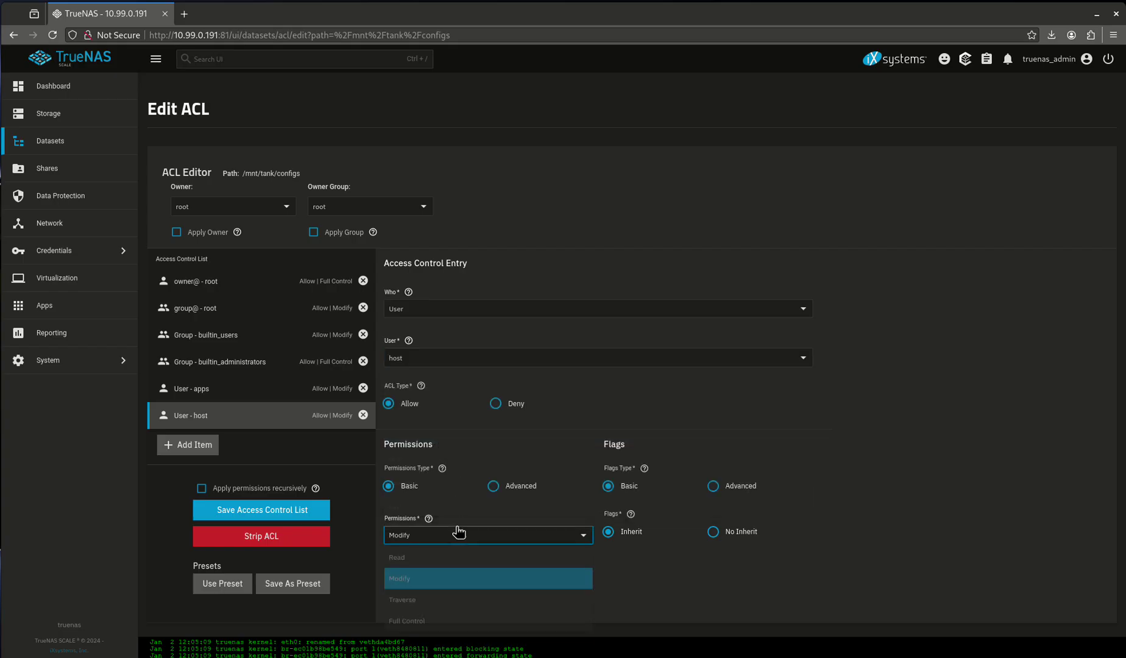
click(435, 637)
click(279, 513)
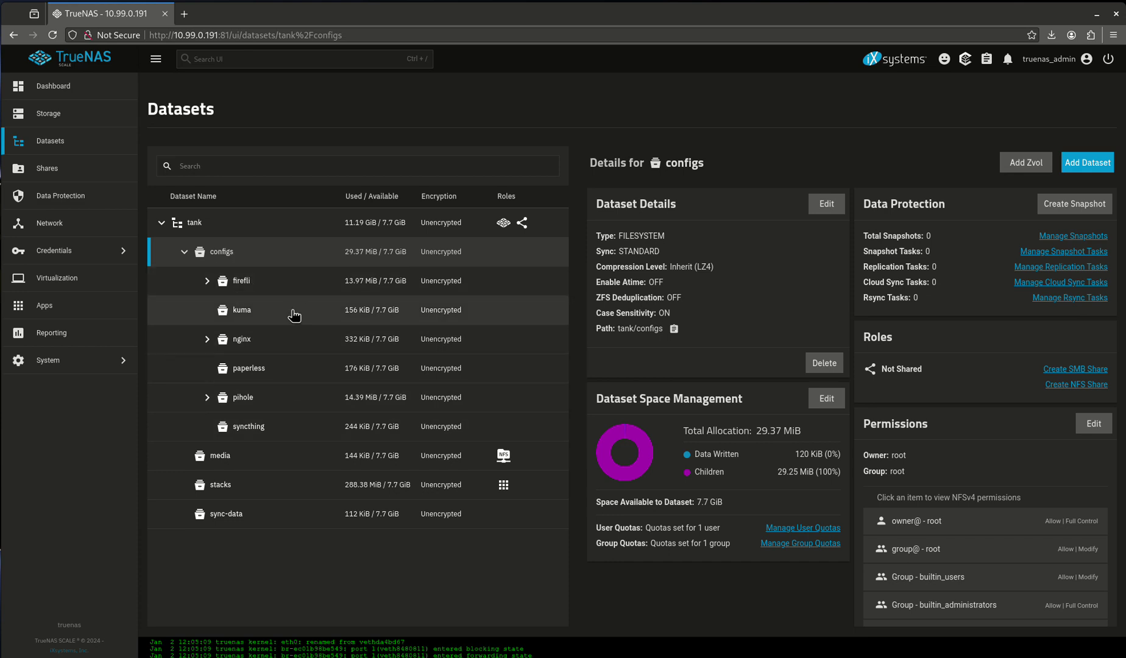
Reopen kuma's ACL, add User host with Full Control, and save it successfully
click(274, 309)
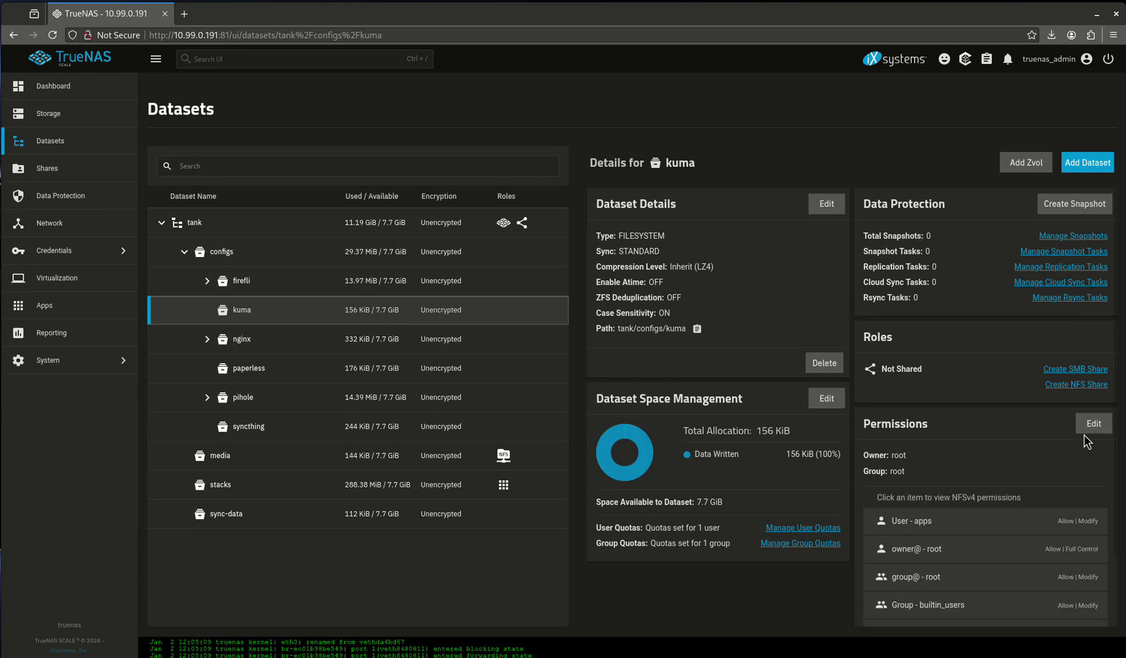
click(1089, 424)
click(219, 451)
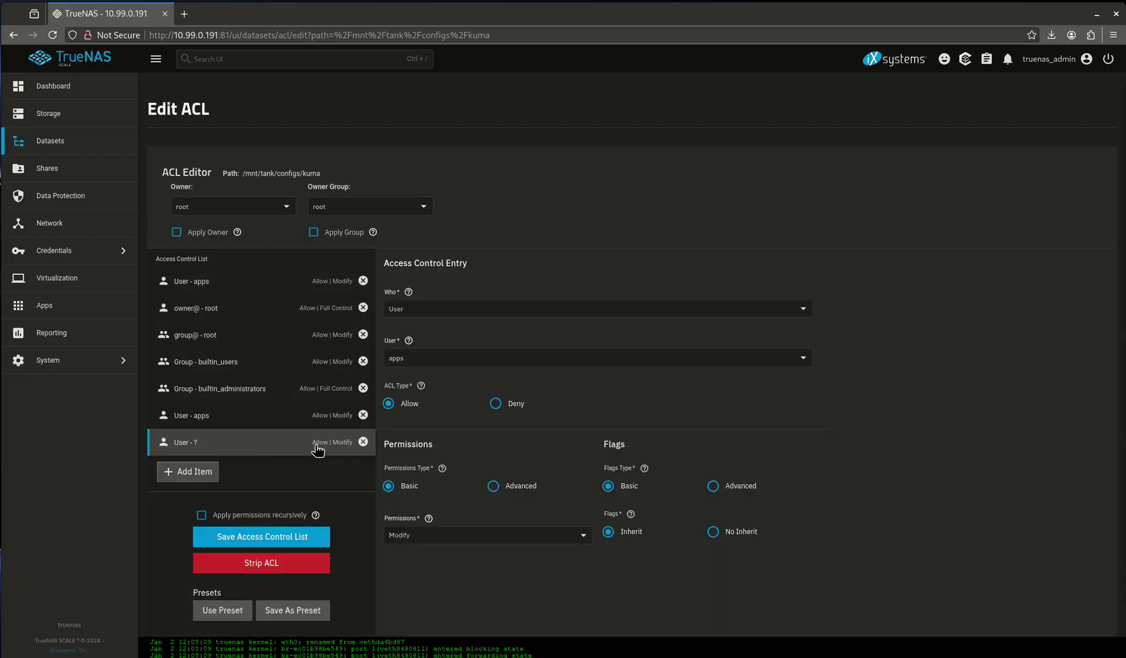
click(485, 358)
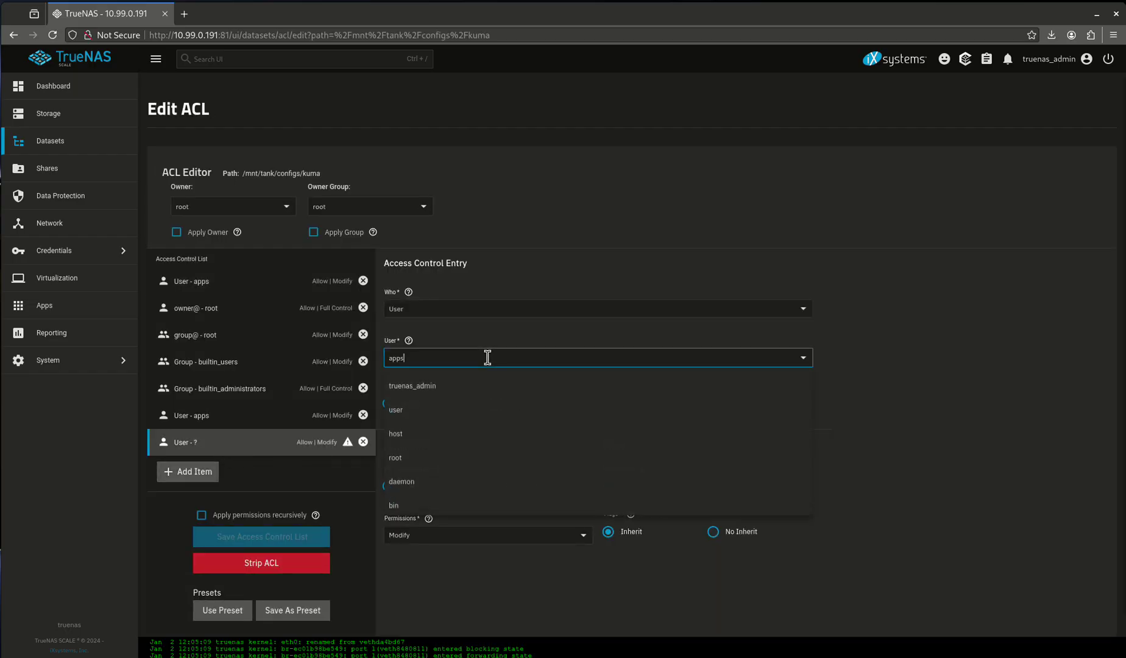
click(422, 430)
click(441, 536)
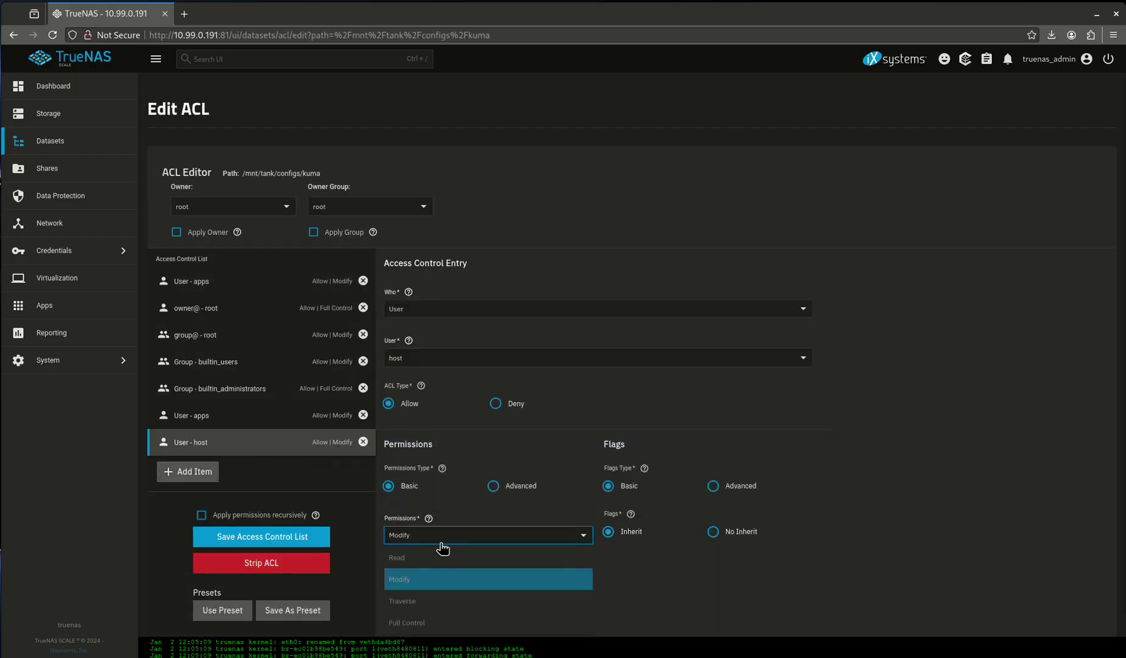
click(427, 637)
click(304, 537)
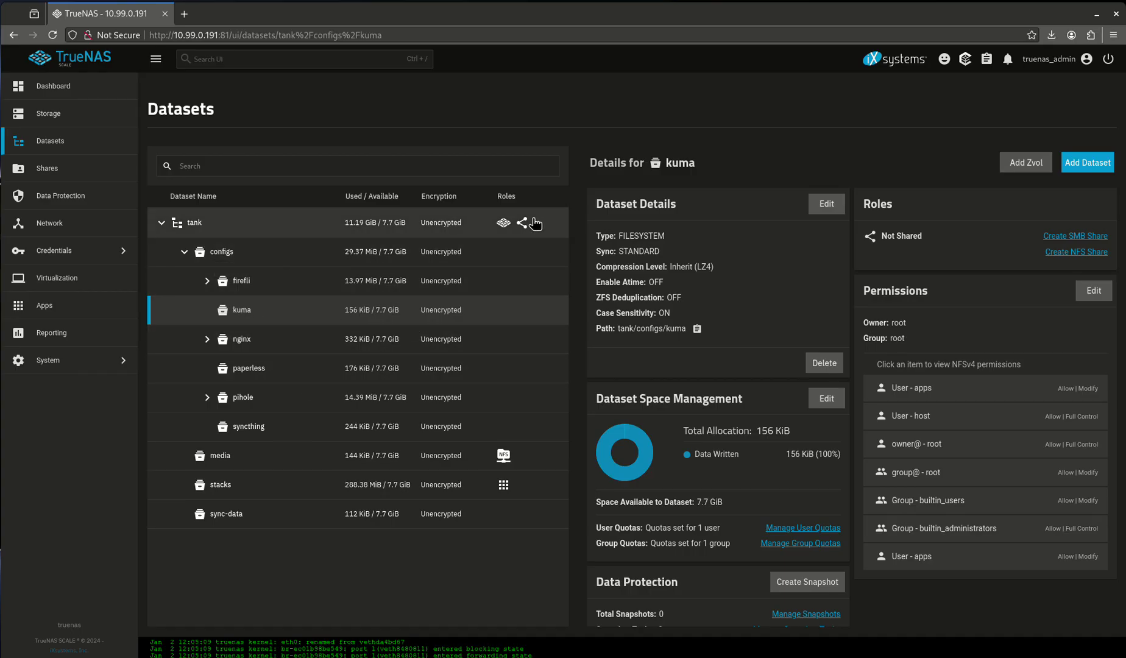
mouse_move(528, 226)
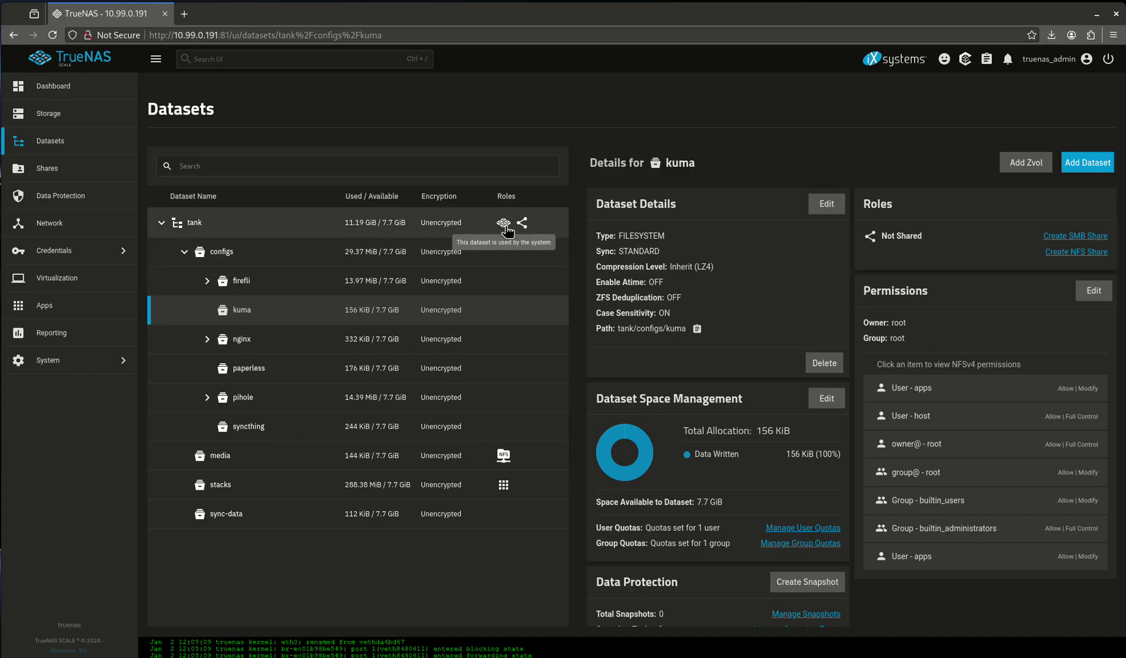